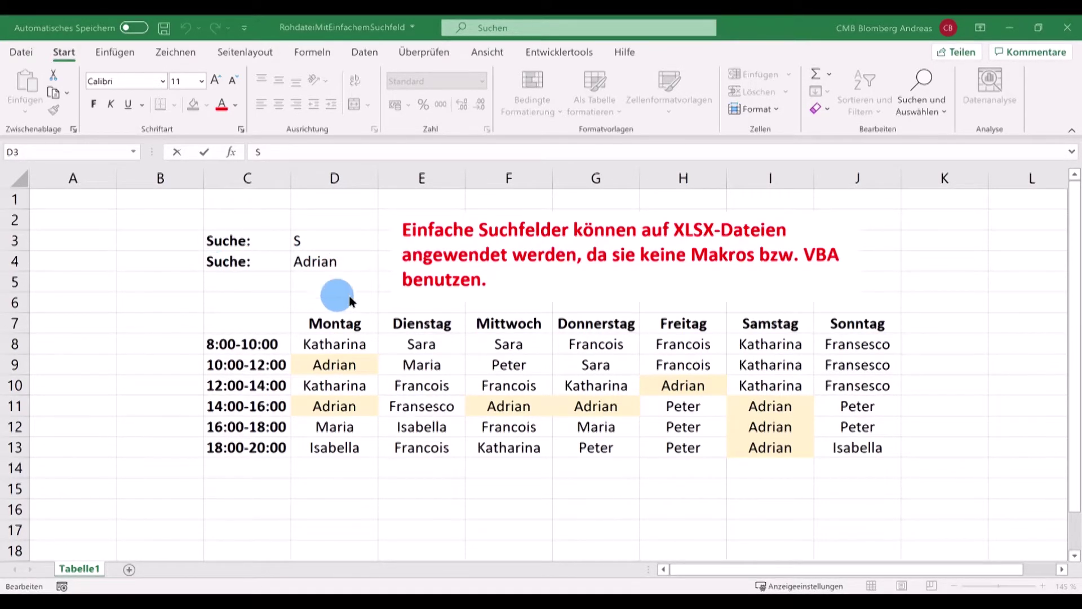
Enter Sara in search cell D3 and Maria in search cell D4.
click(314, 244)
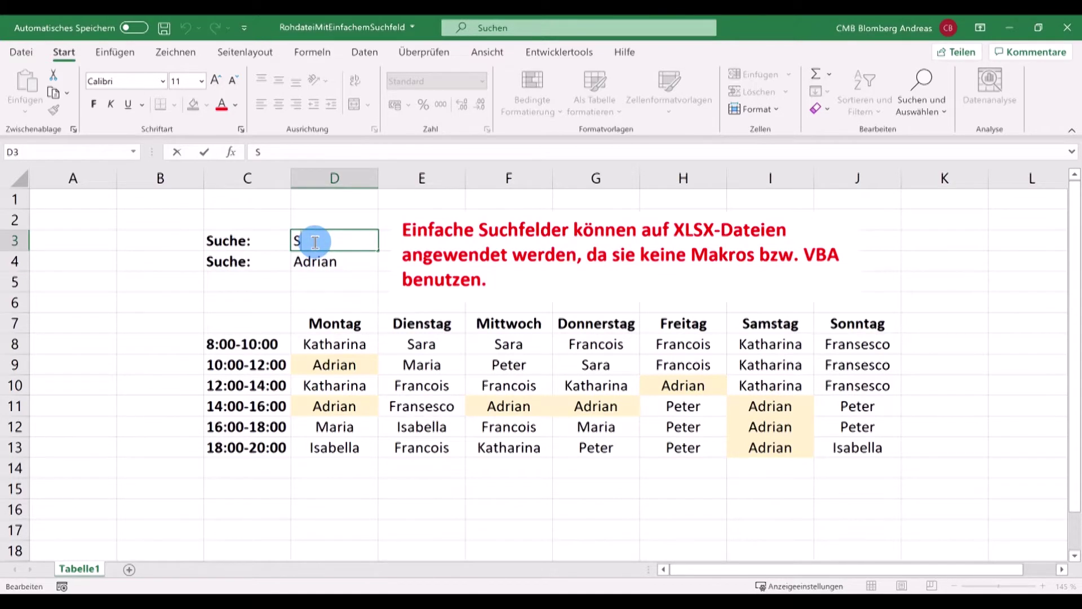
text(ara)
key(Return)
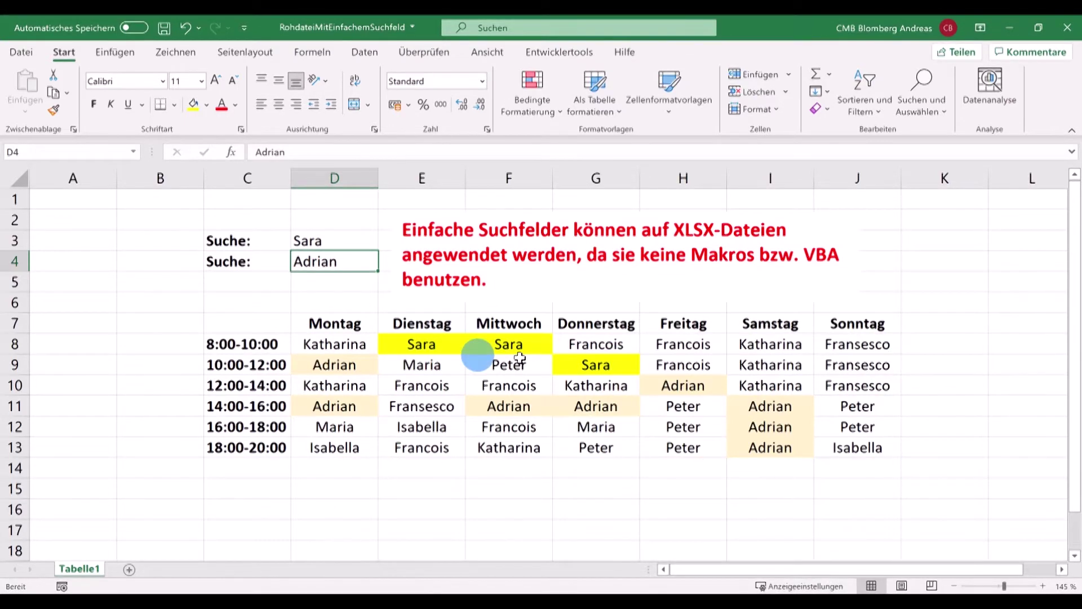
double_click(372, 260)
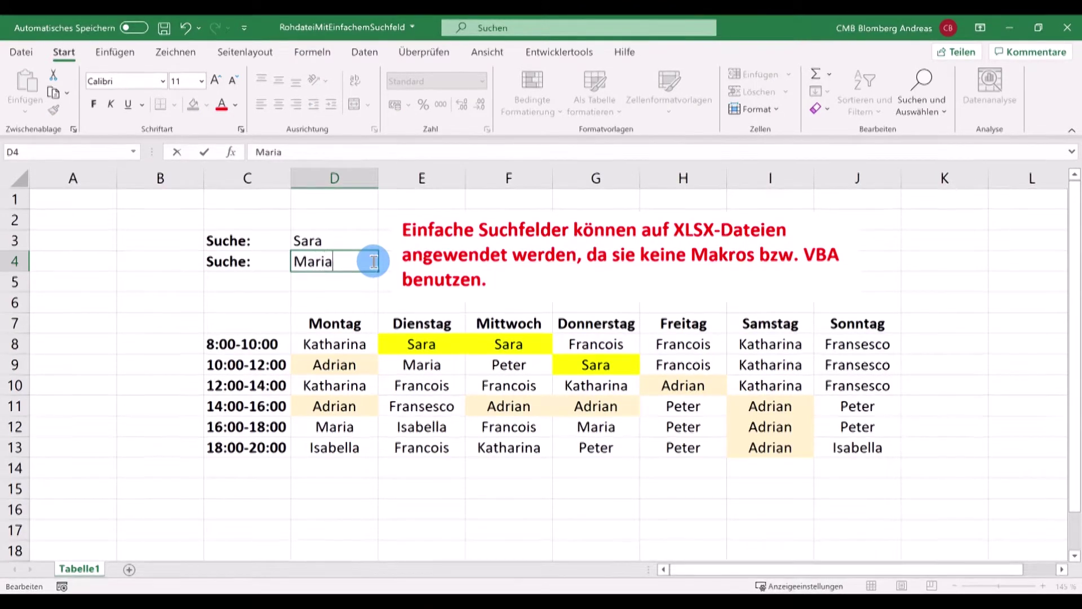
key(Return)
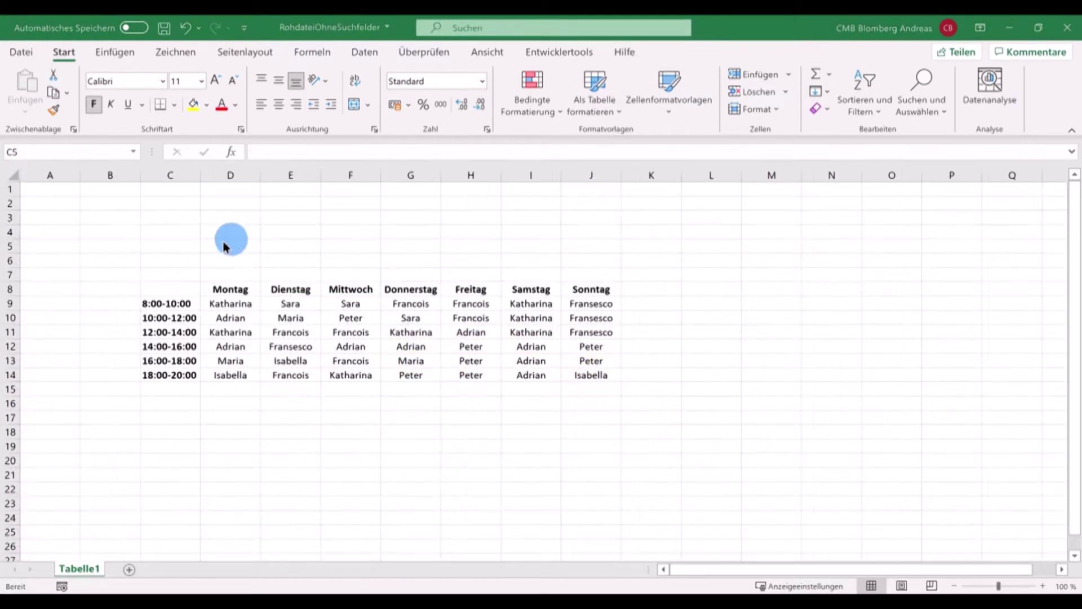
Label cells C5 and C6 'Suche:' and select the schedule names D9:J14.
click(183, 245)
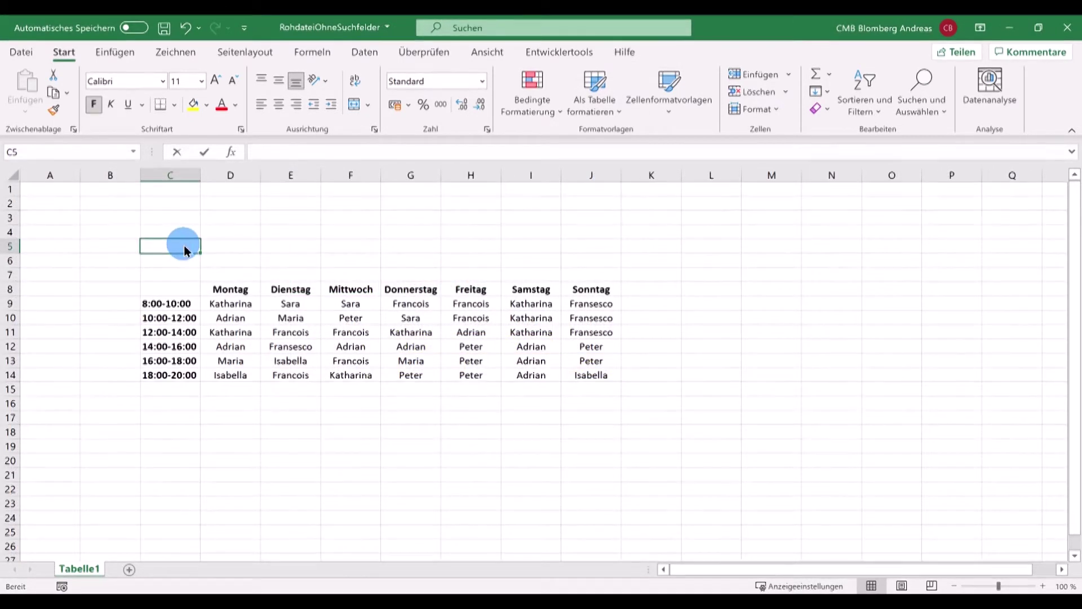
text(Suche:)
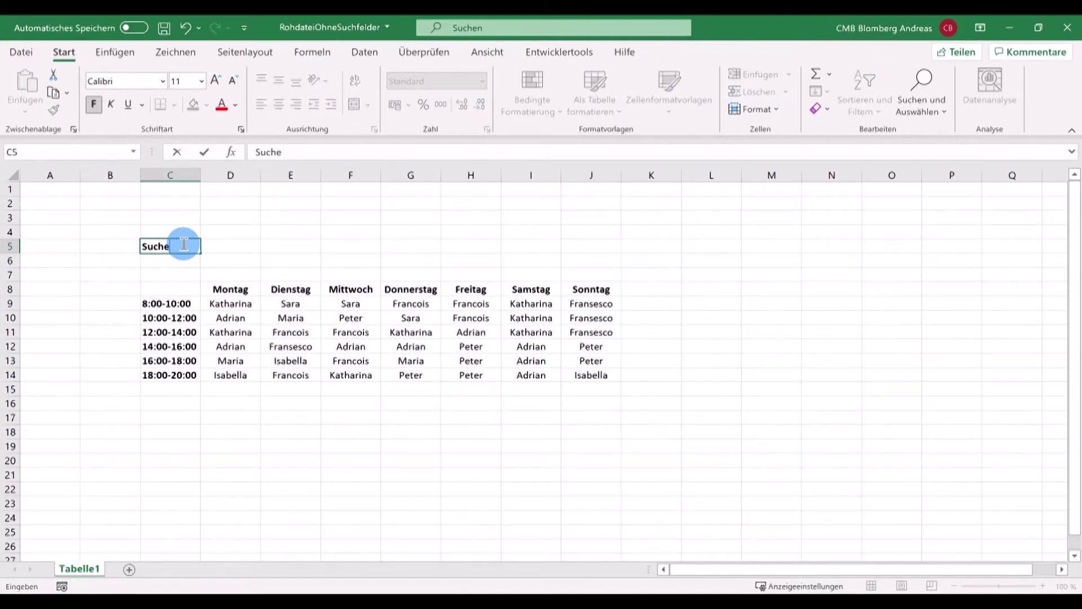
key(Return)
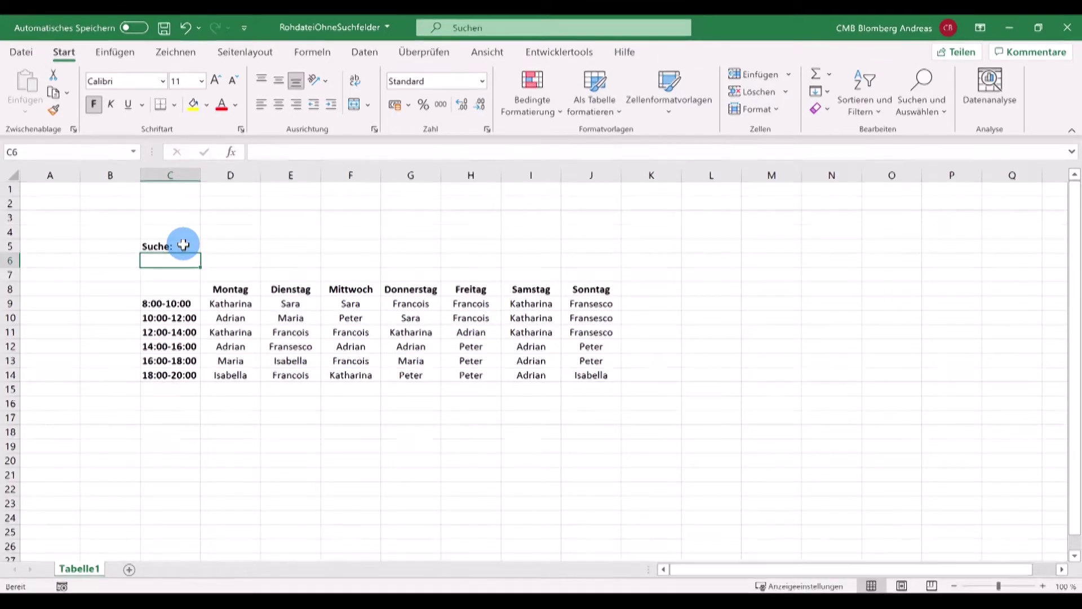
text(Suche:)
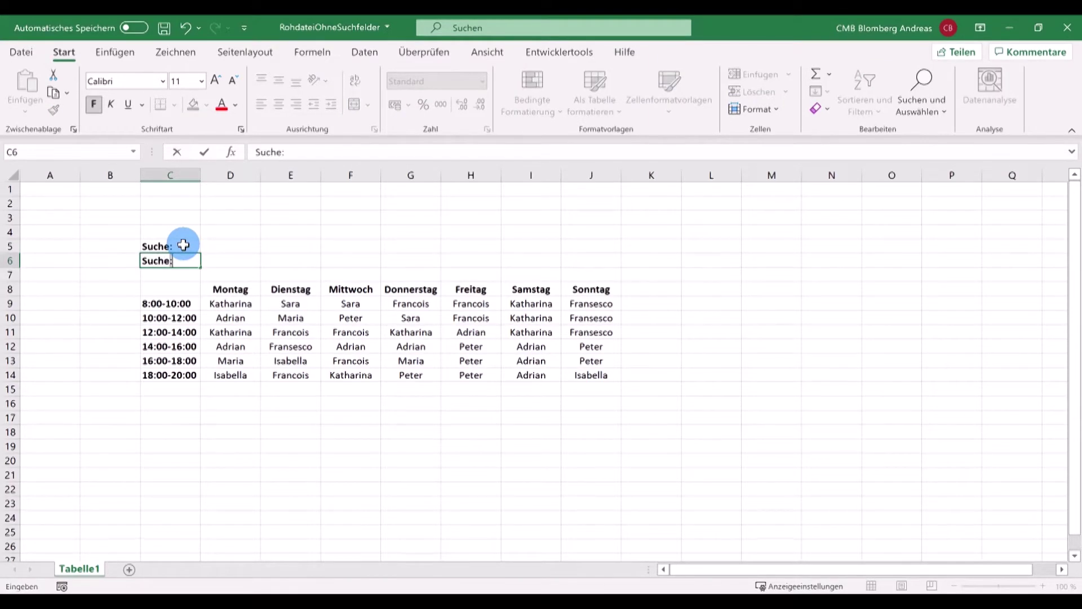
click(222, 247)
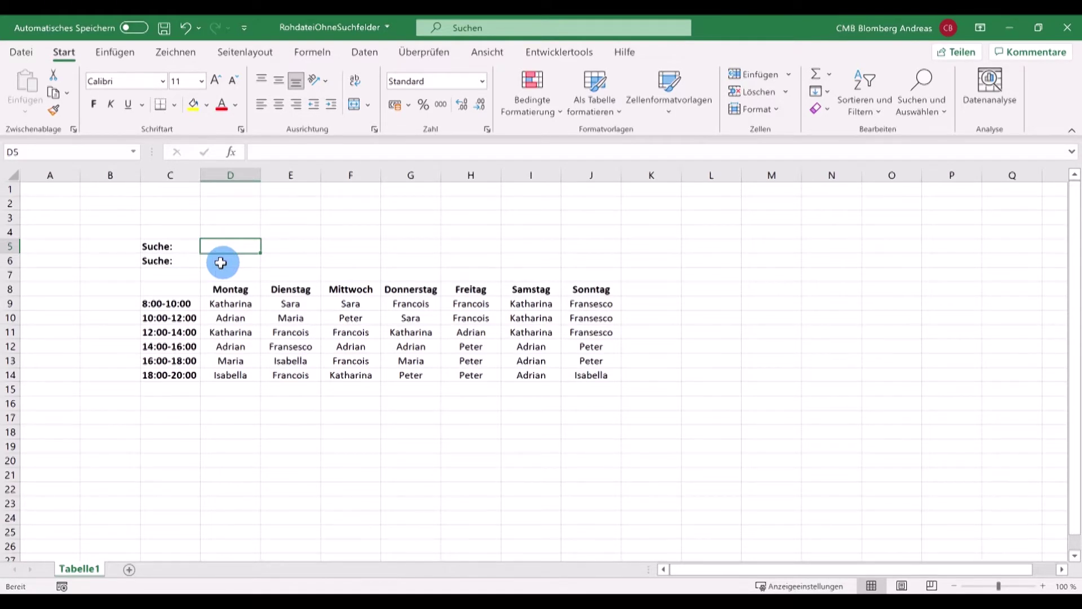
mouse_move(224, 304)
mouse_down()
mouse_move(428, 356)
mouse_move(589, 374)
mouse_up()
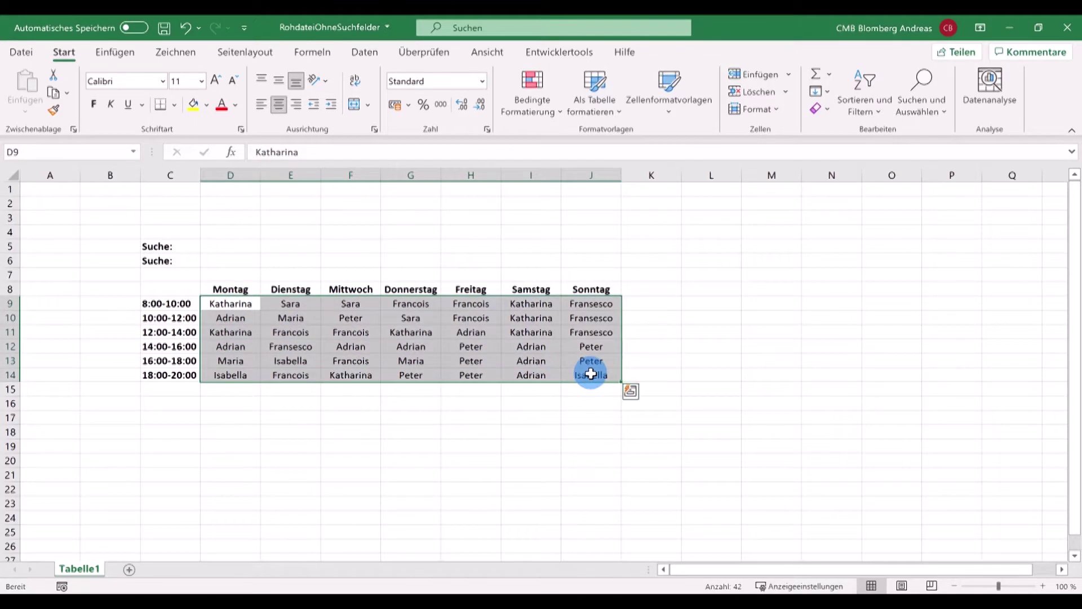
Create a new conditional rule for cells whose value equals =$D$5.
click(547, 113)
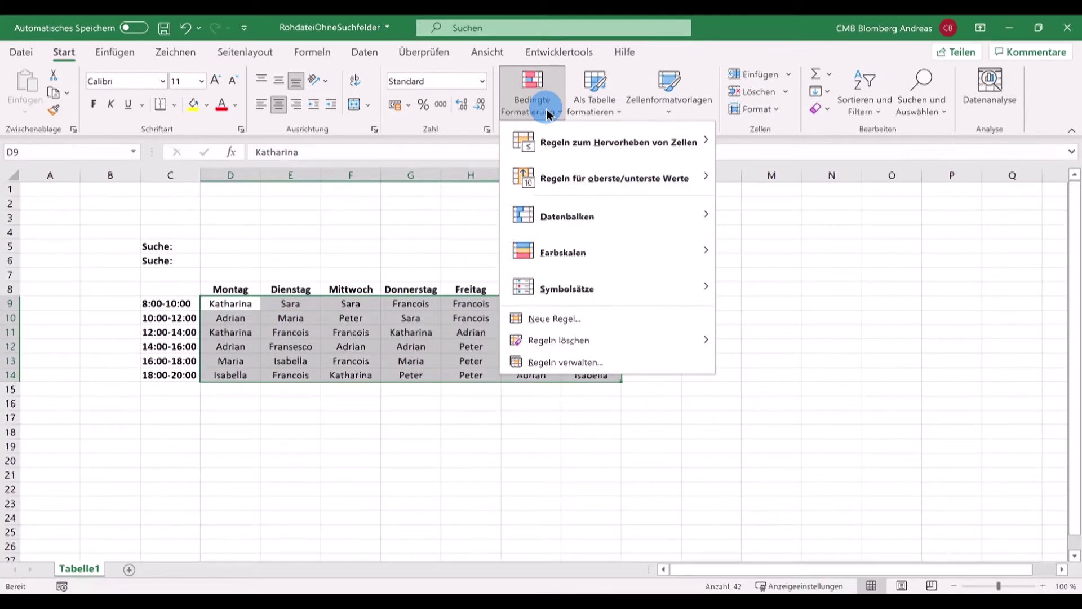
click(592, 317)
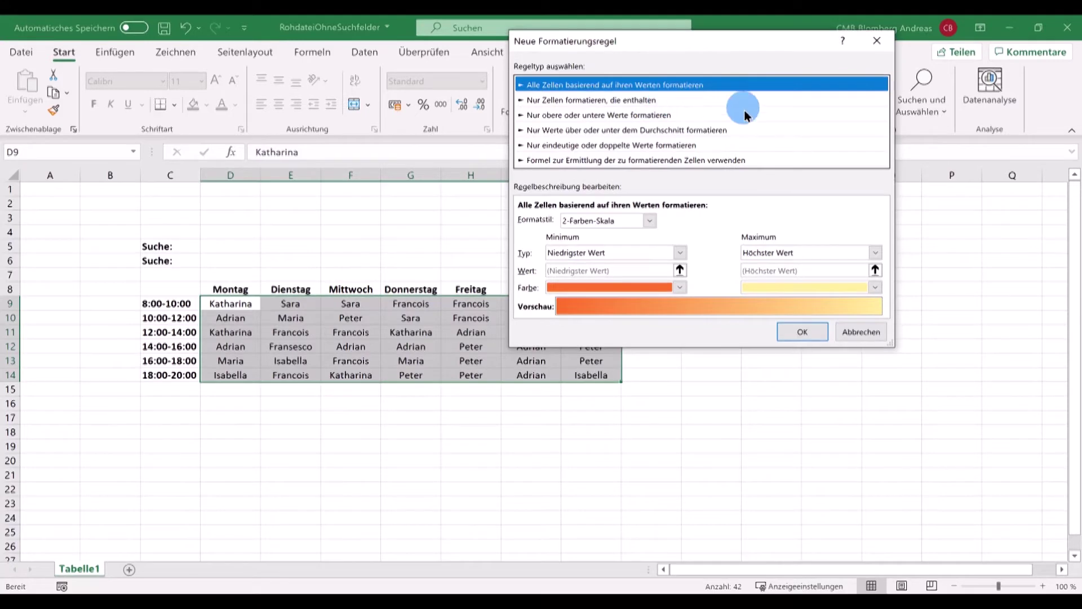
click(584, 101)
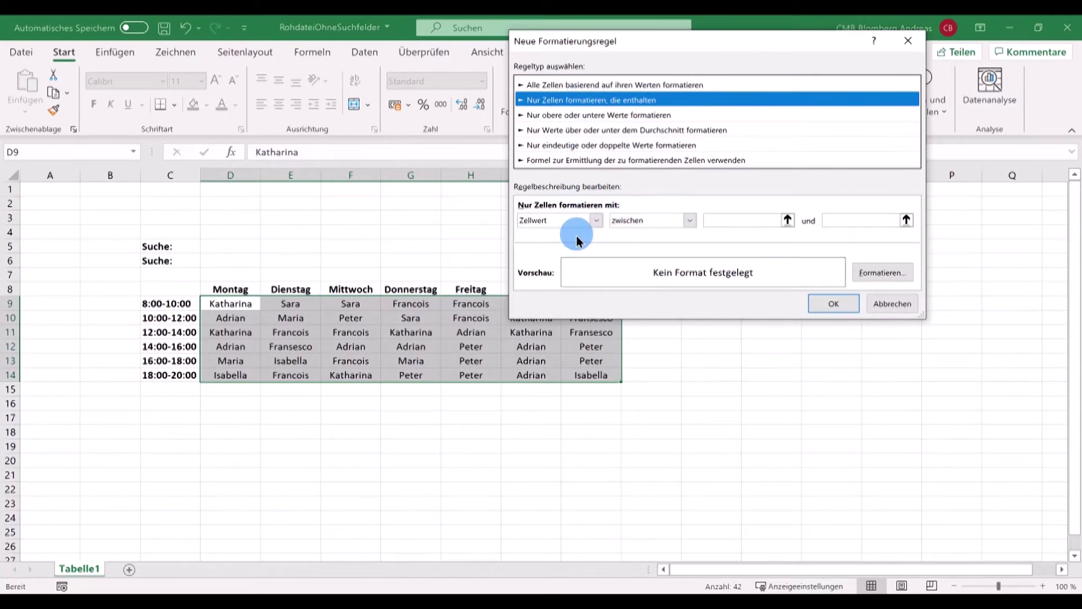
click(689, 220)
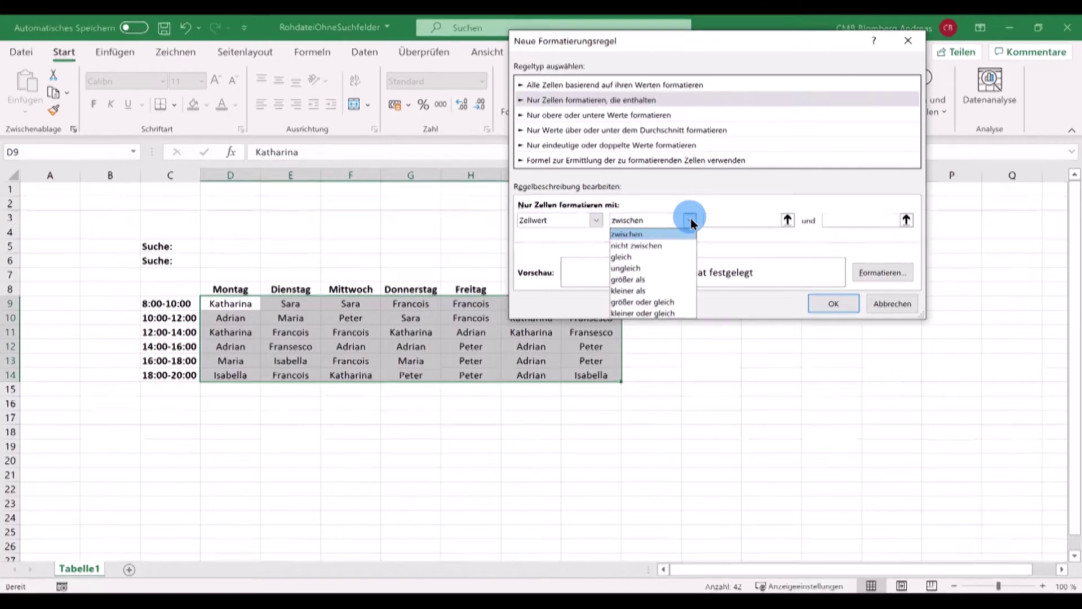
click(626, 257)
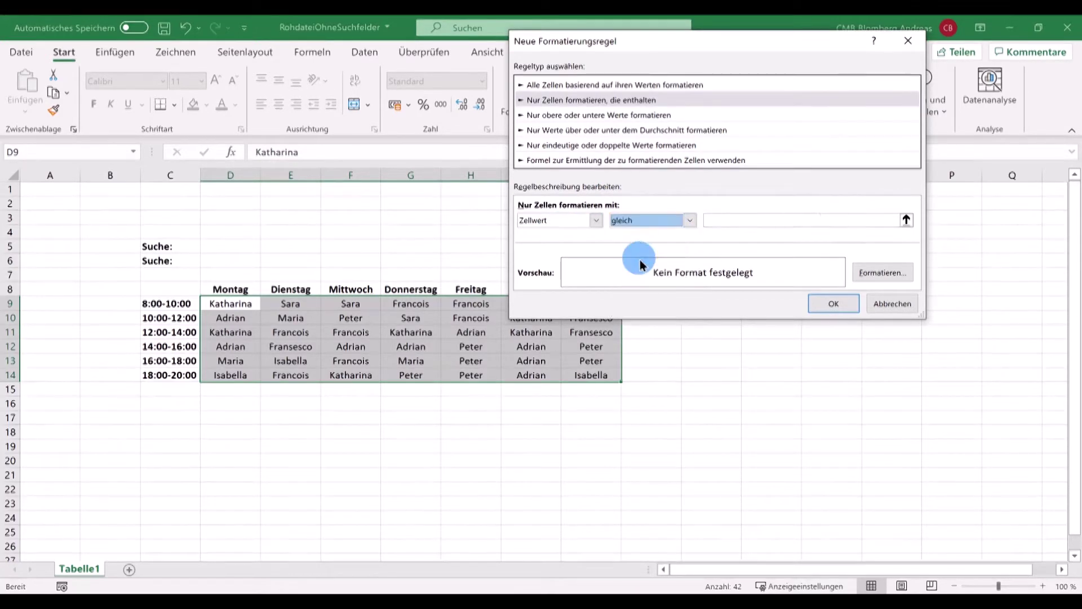
click(728, 219)
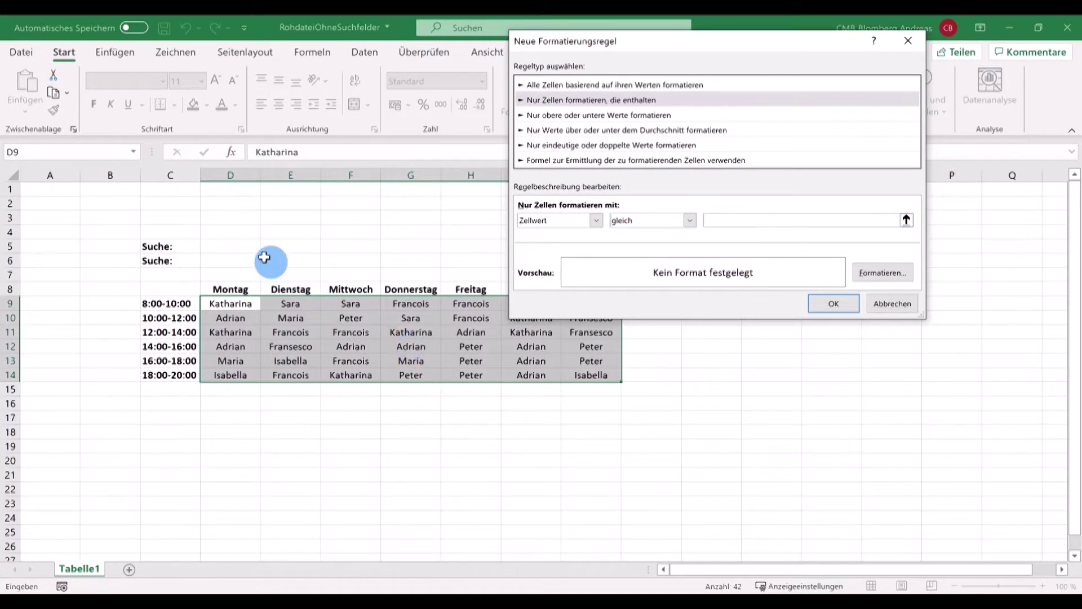
click(220, 249)
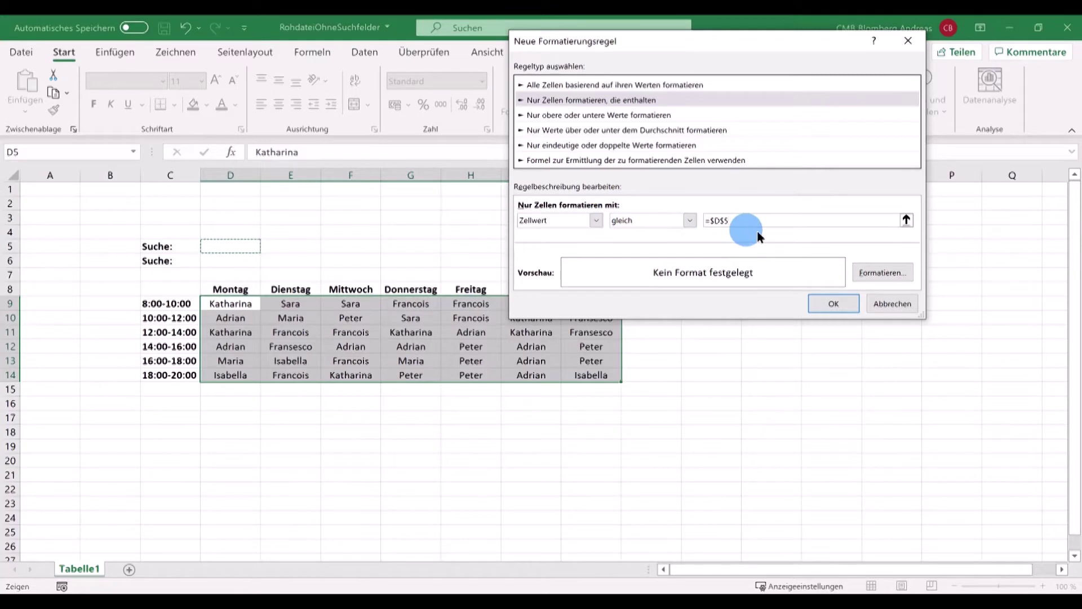
Give the $D$5 rule a yellow fill and apply it.
click(882, 274)
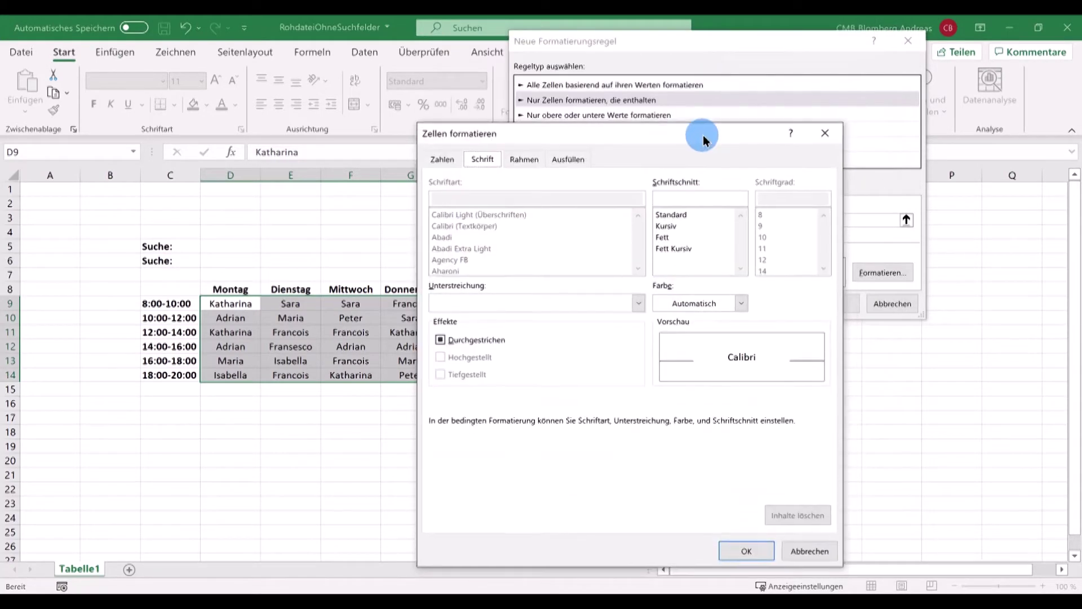
click(568, 158)
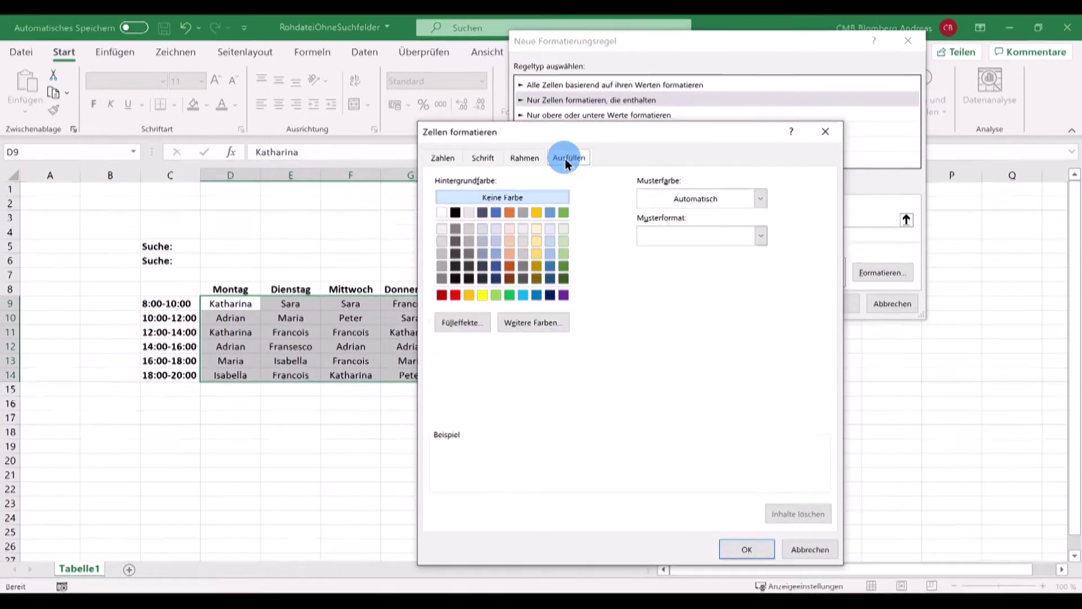
click(482, 295)
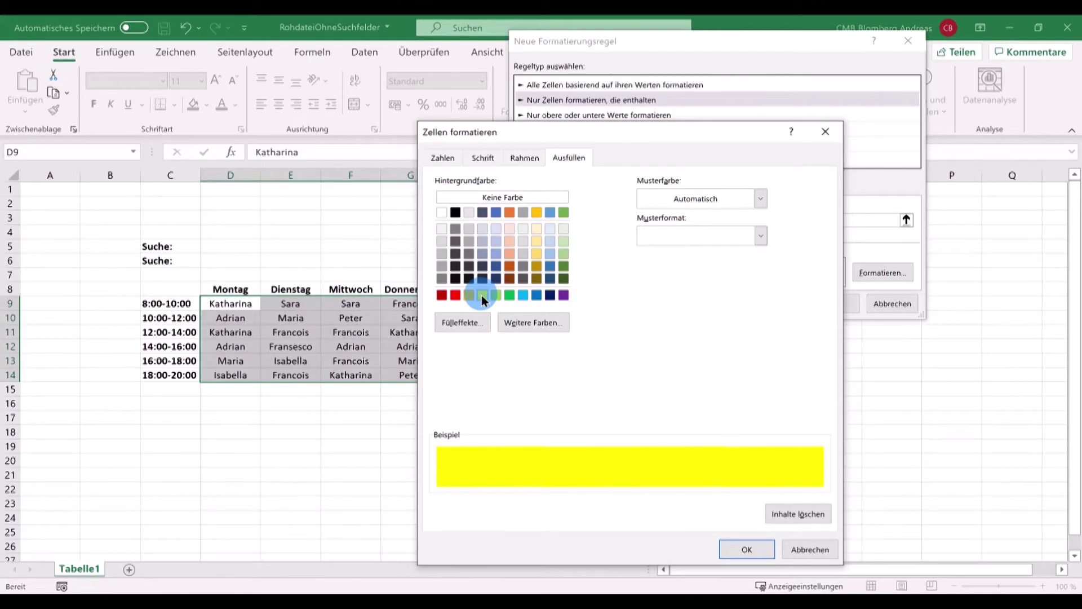
click(748, 549)
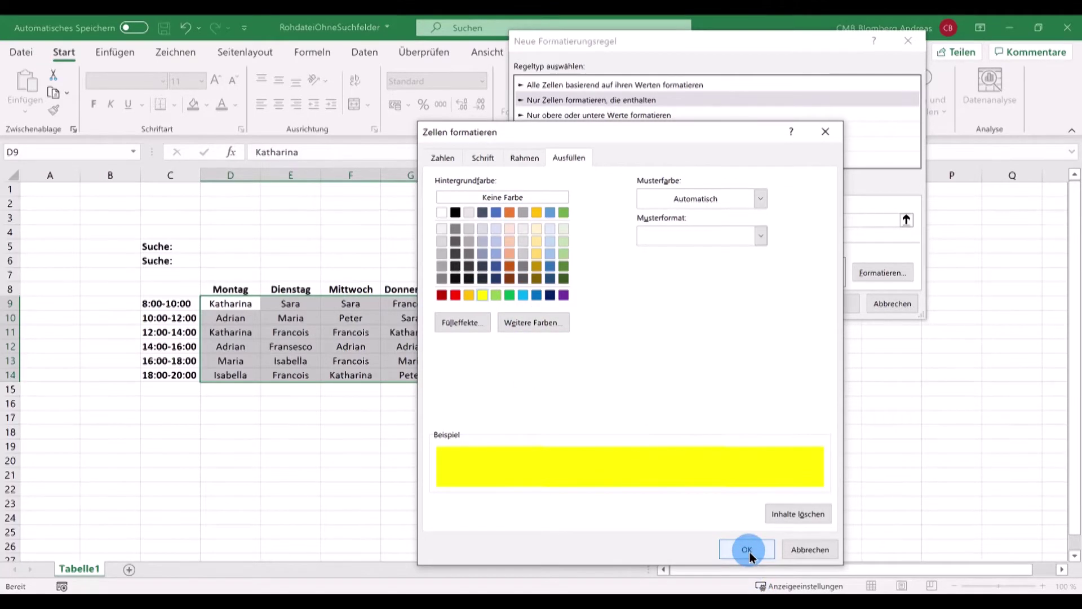
click(850, 307)
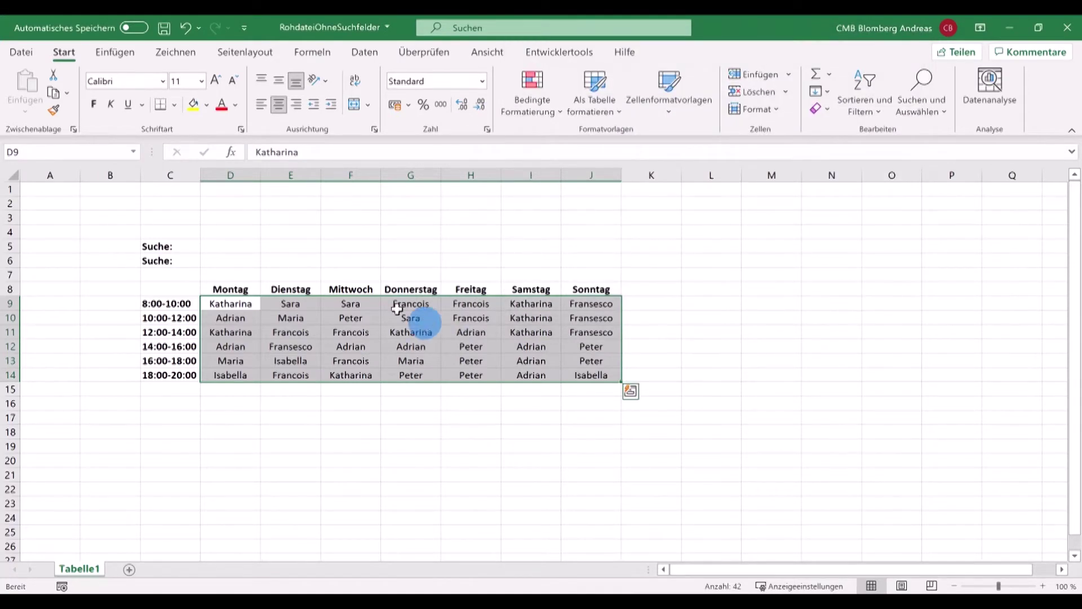
Enter Sara in search cell D5 so her shifts turn yellow.
click(228, 249)
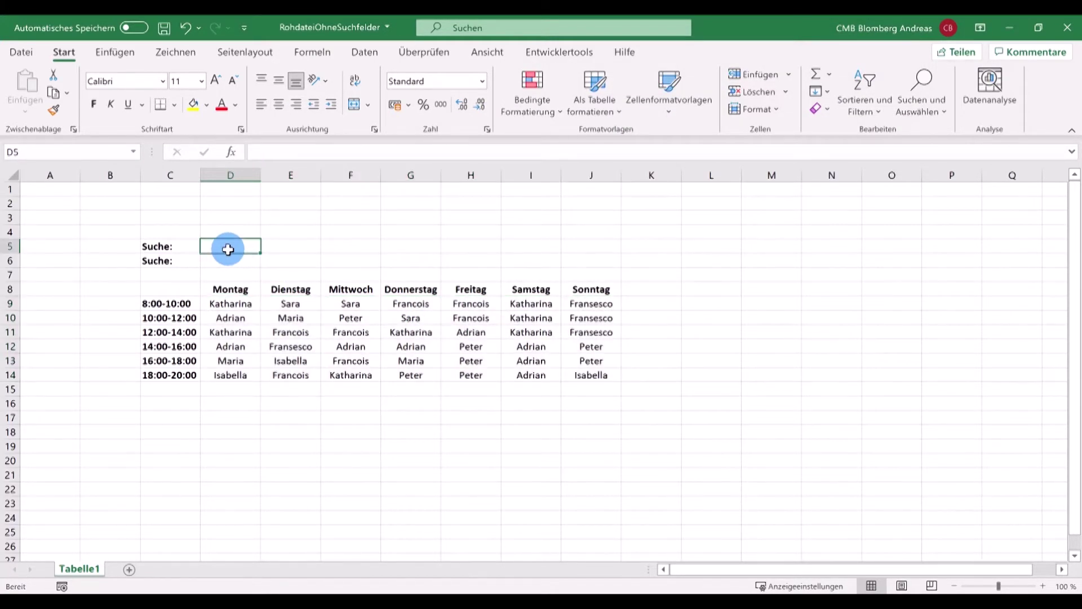
text(Sara)
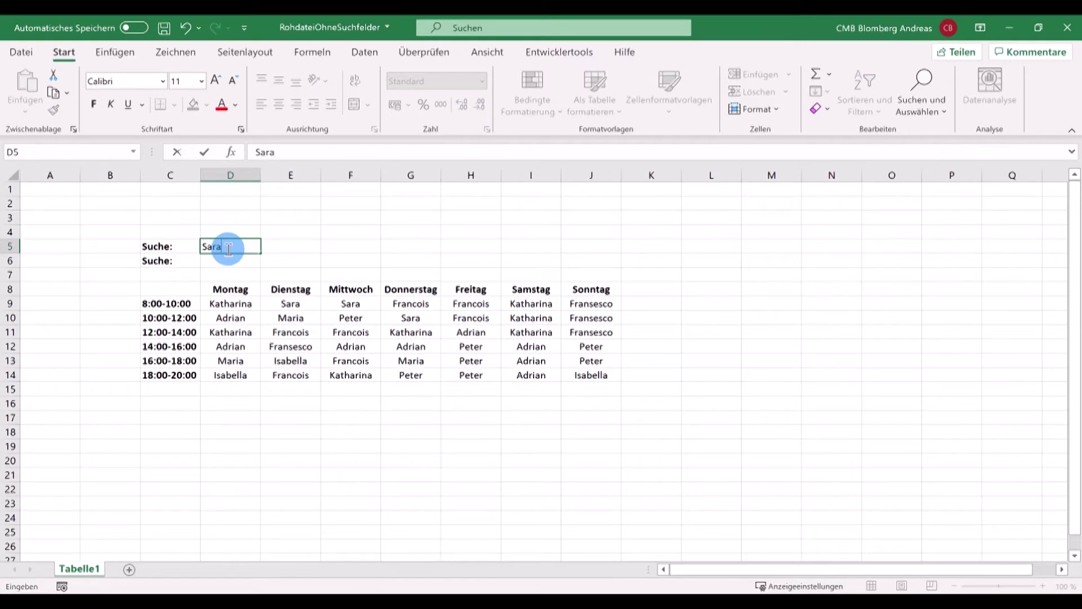
key(Return)
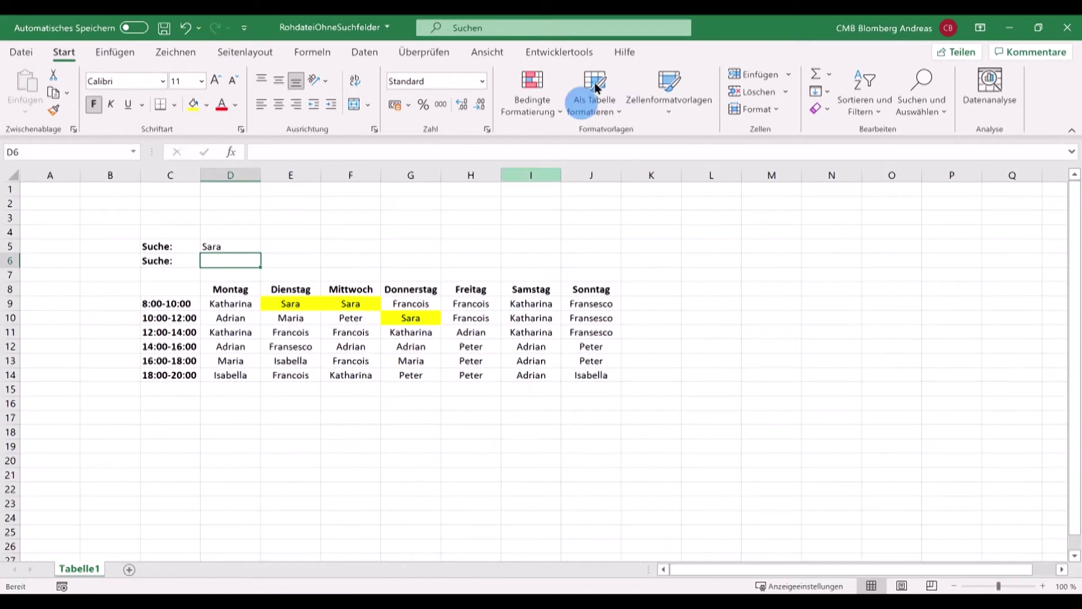
click(537, 112)
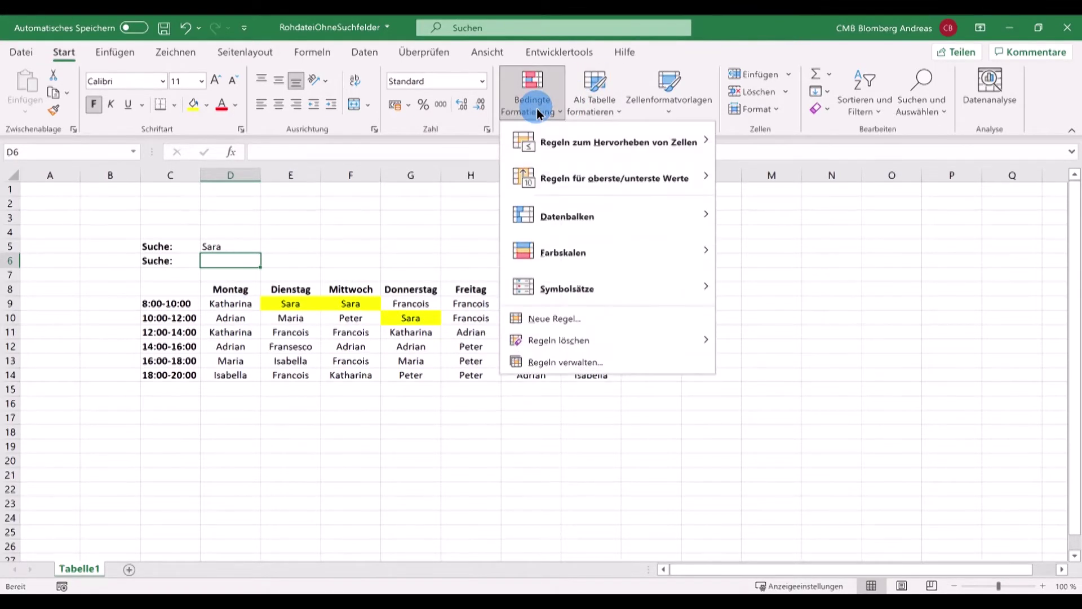
Add a second rule for cells equal to =$D$6, leaving its format unset.
click(562, 321)
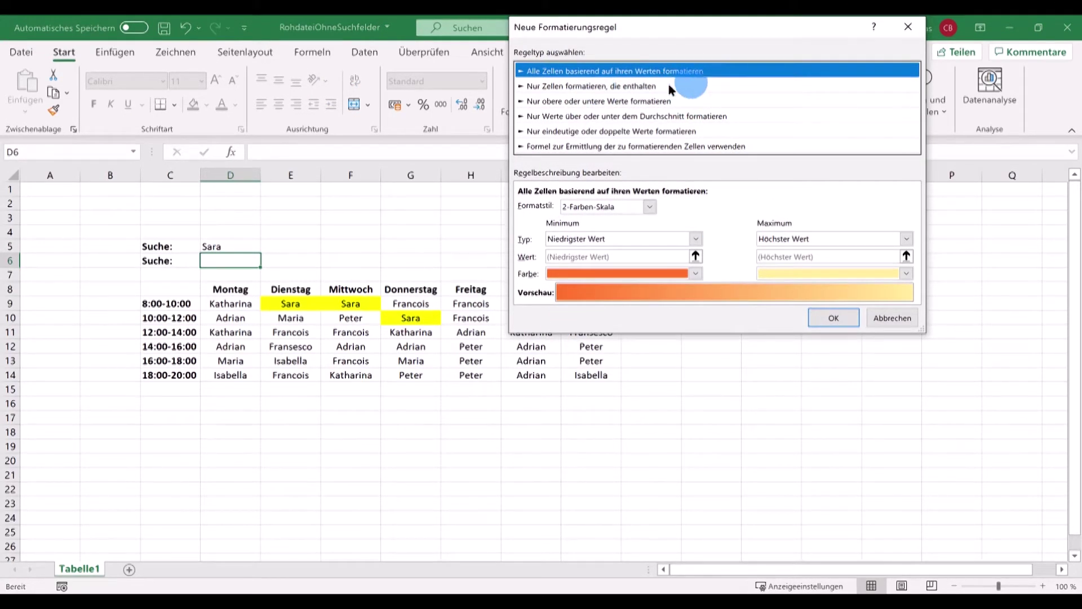
click(613, 86)
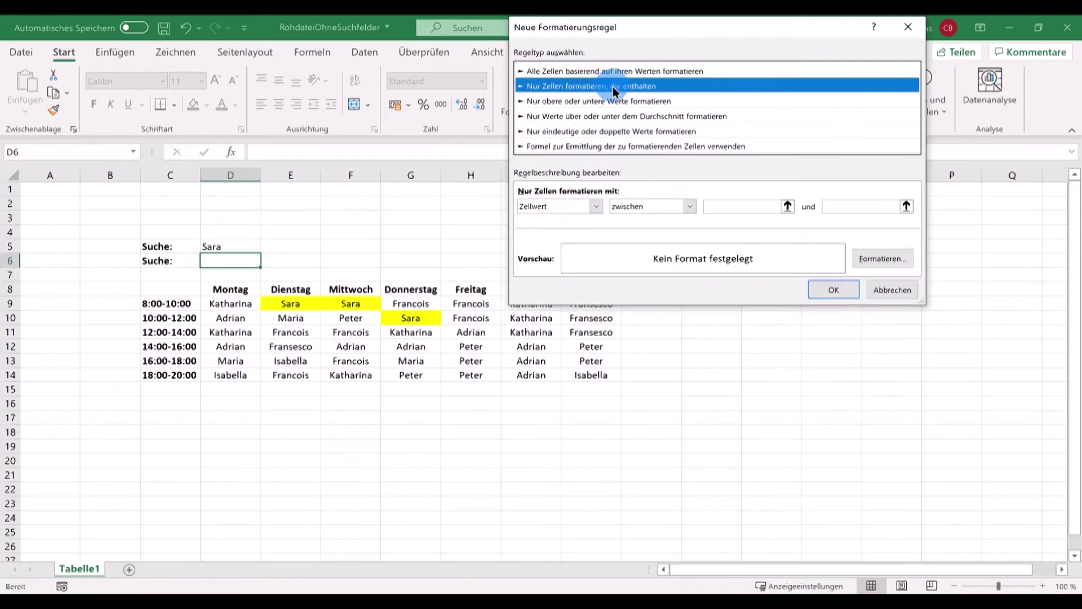
click(691, 207)
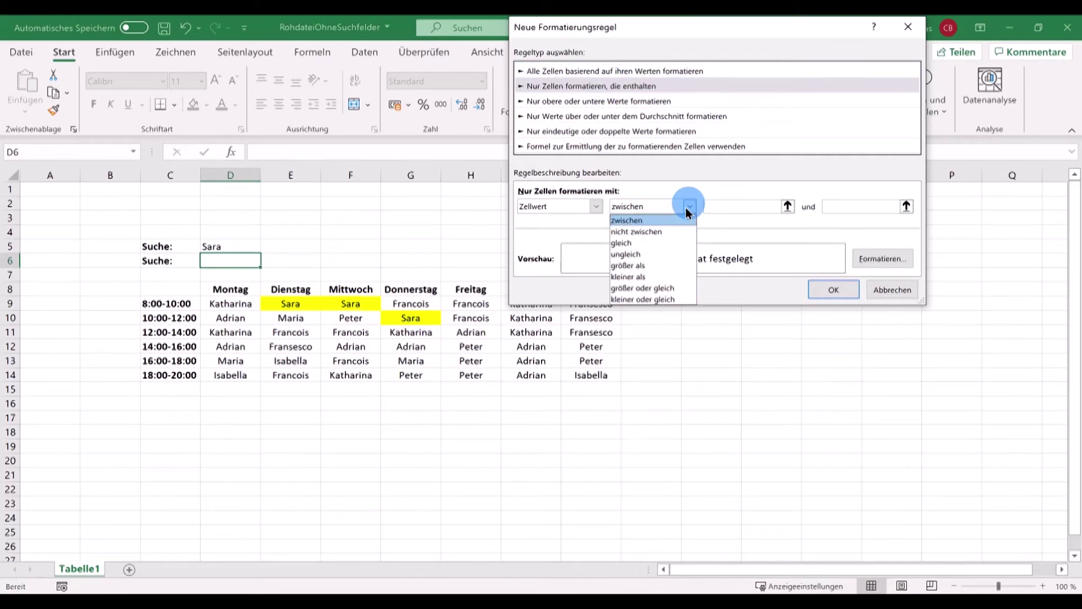
click(635, 243)
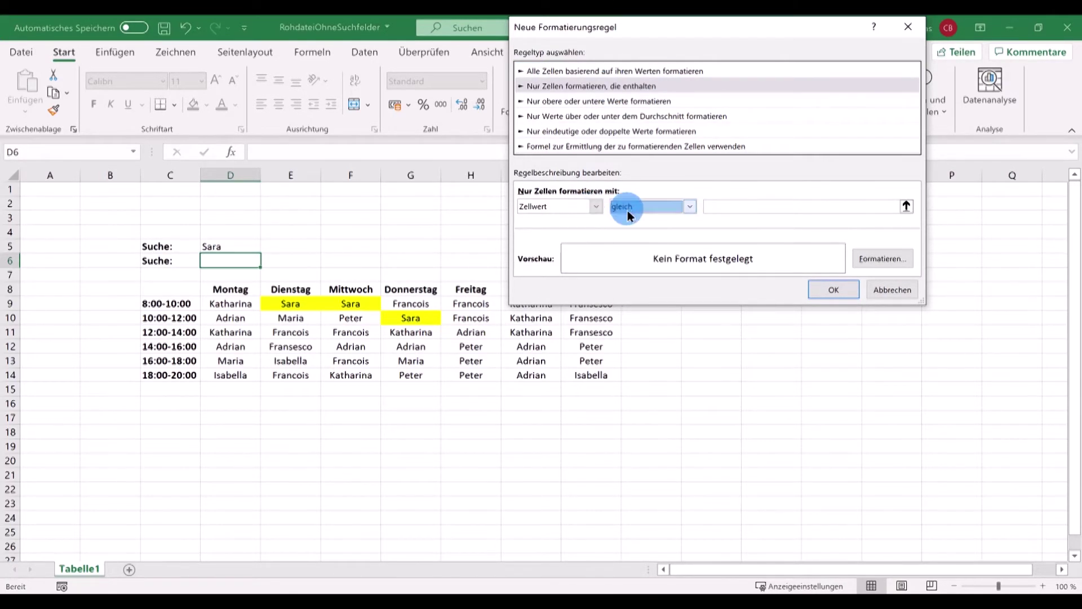
click(716, 204)
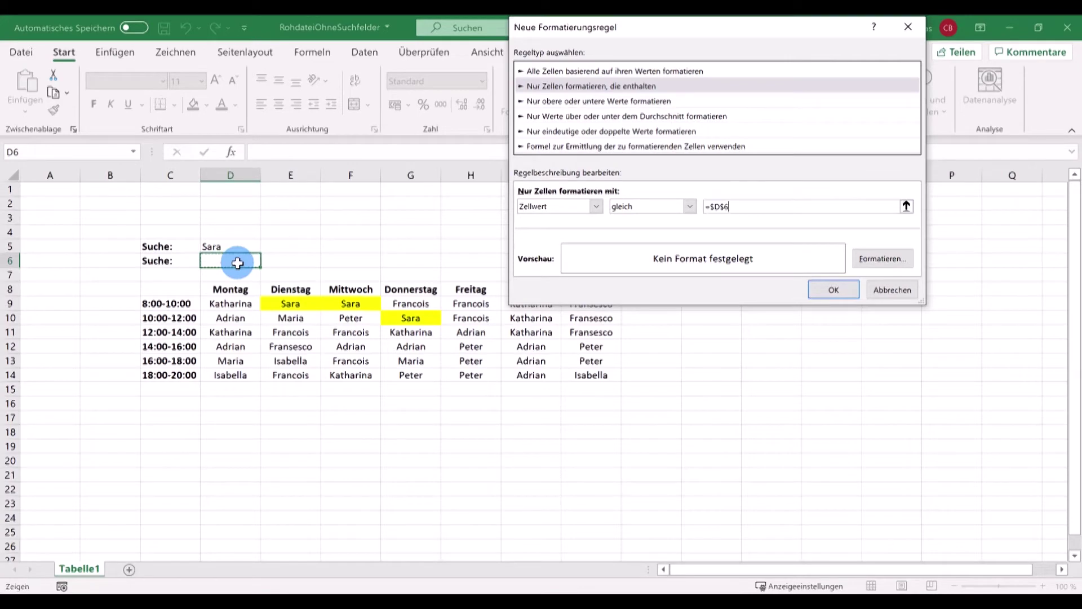
click(844, 292)
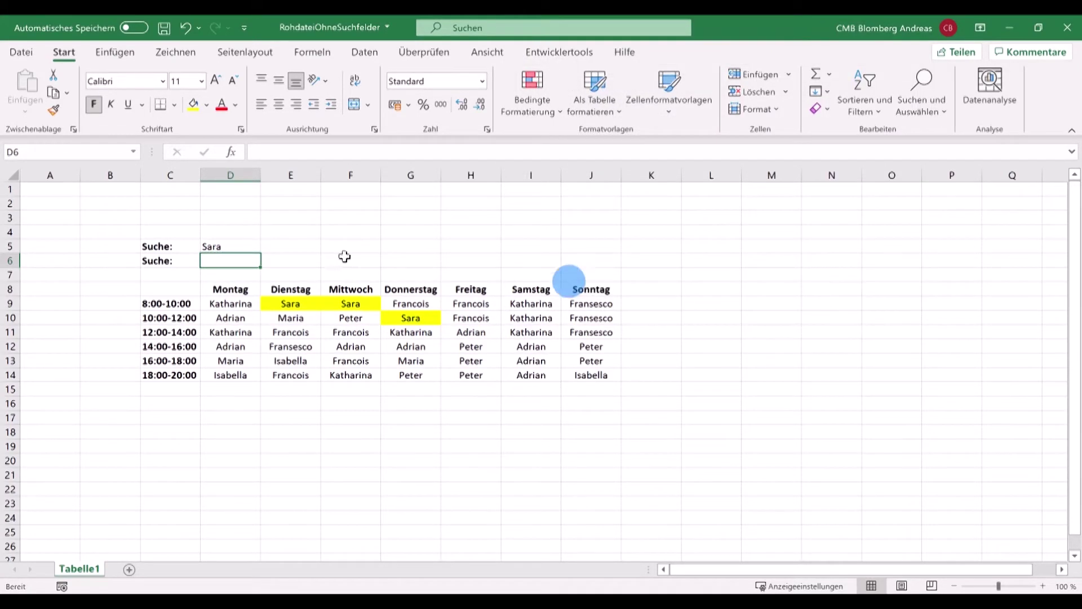
Enter Adrian as the name in search cell D6.
double_click(239, 261)
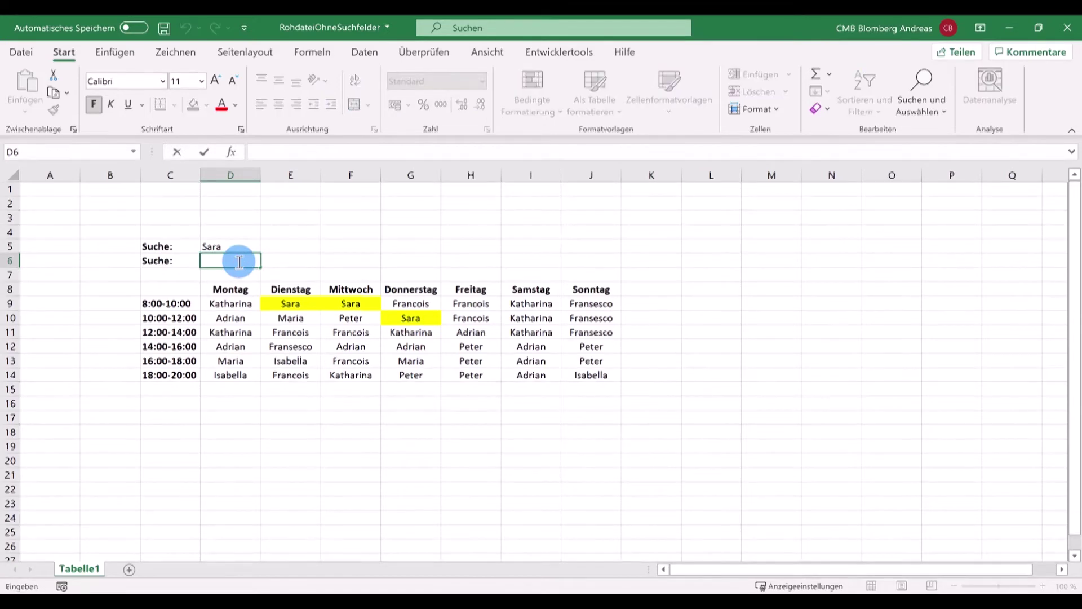
text(Adrian)
key(Return)
click(240, 261)
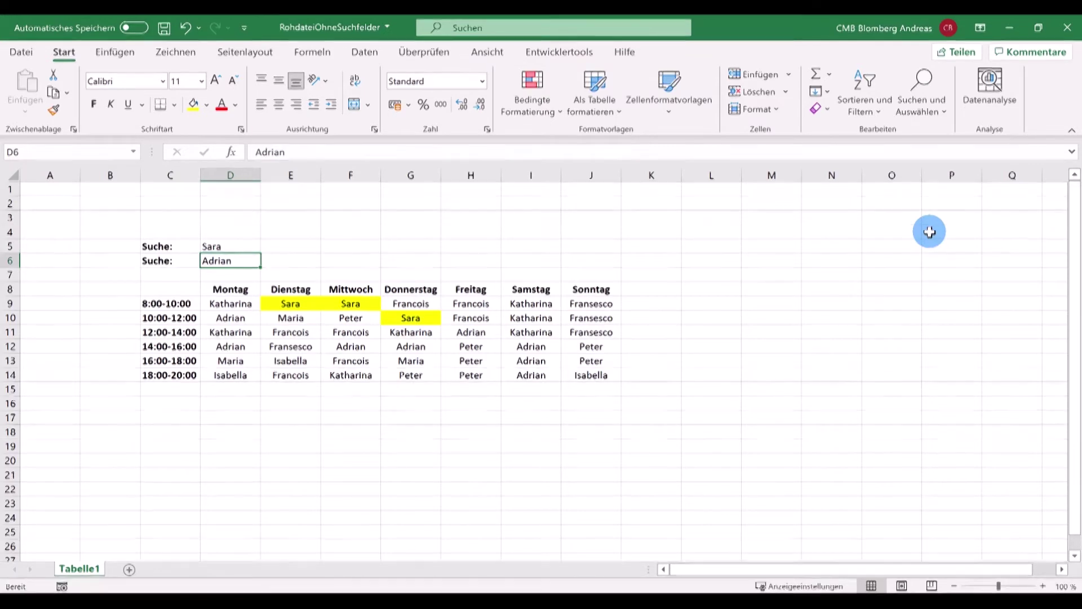
click(543, 112)
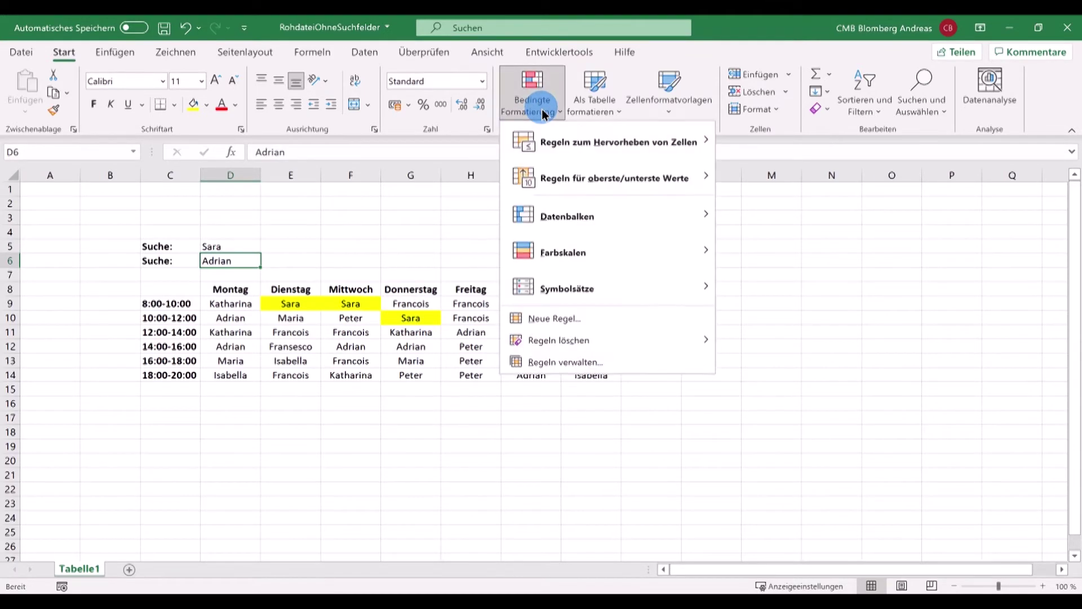
List all rules on this worksheet in the rules manager and edit the $D$6 rule.
click(628, 363)
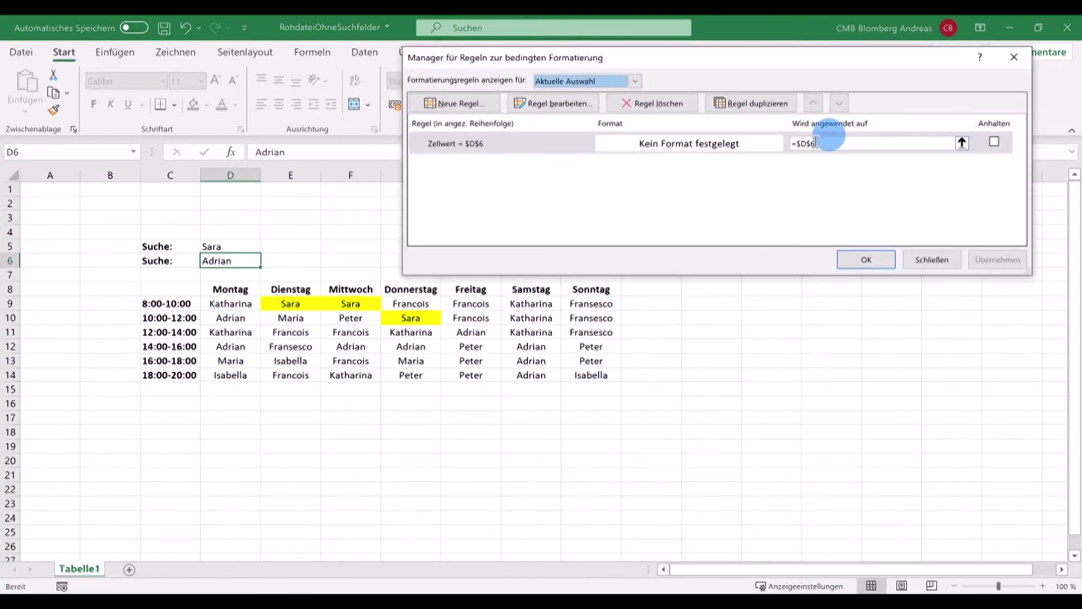
click(563, 81)
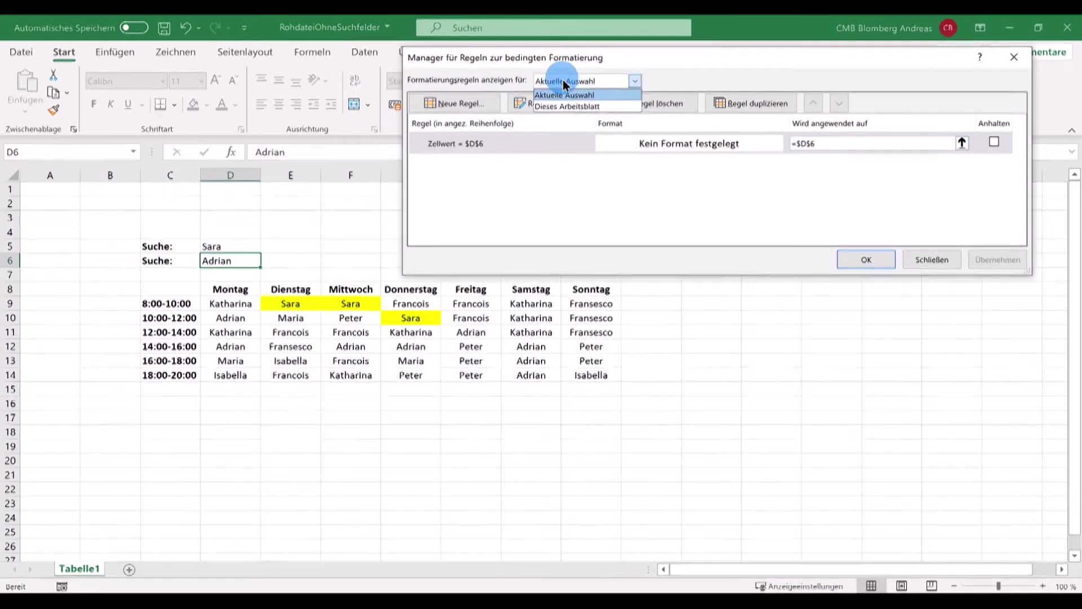
click(566, 109)
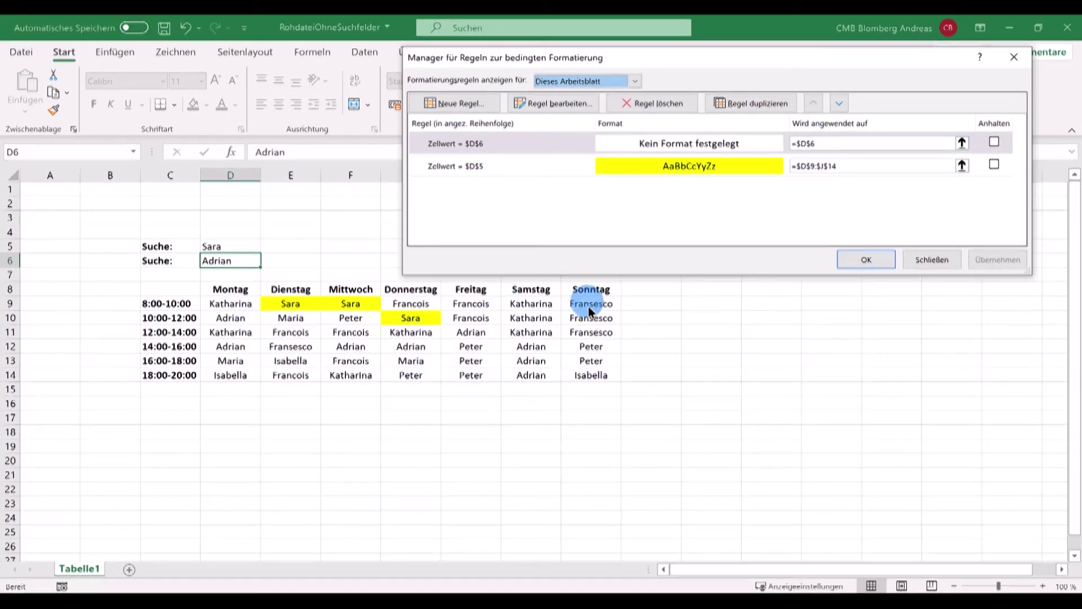
click(550, 103)
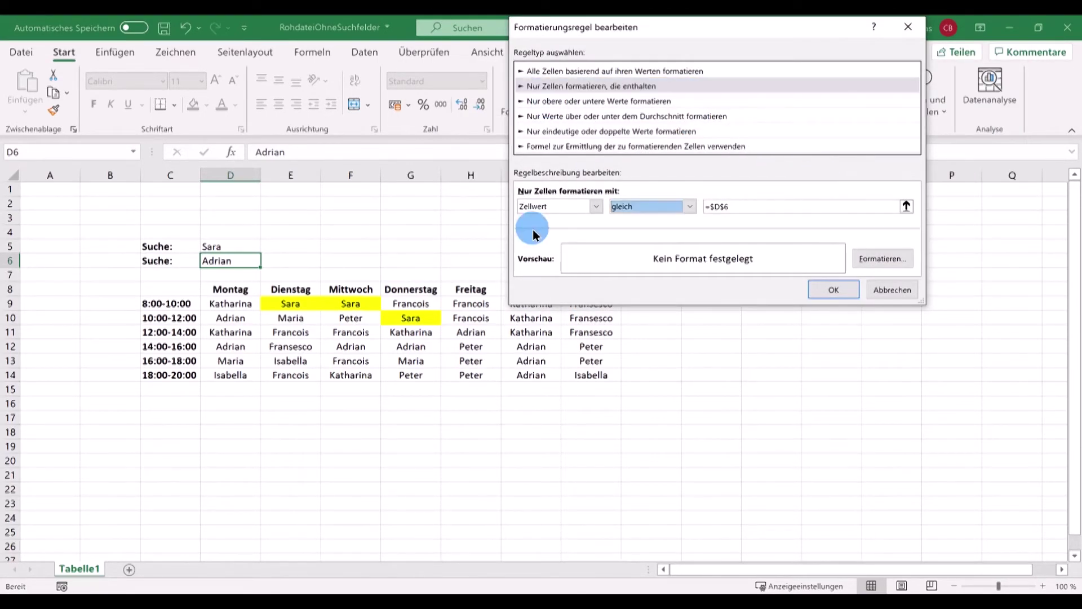
Set the $D$6 rule's fill colour to light pink and confirm the rule.
click(896, 259)
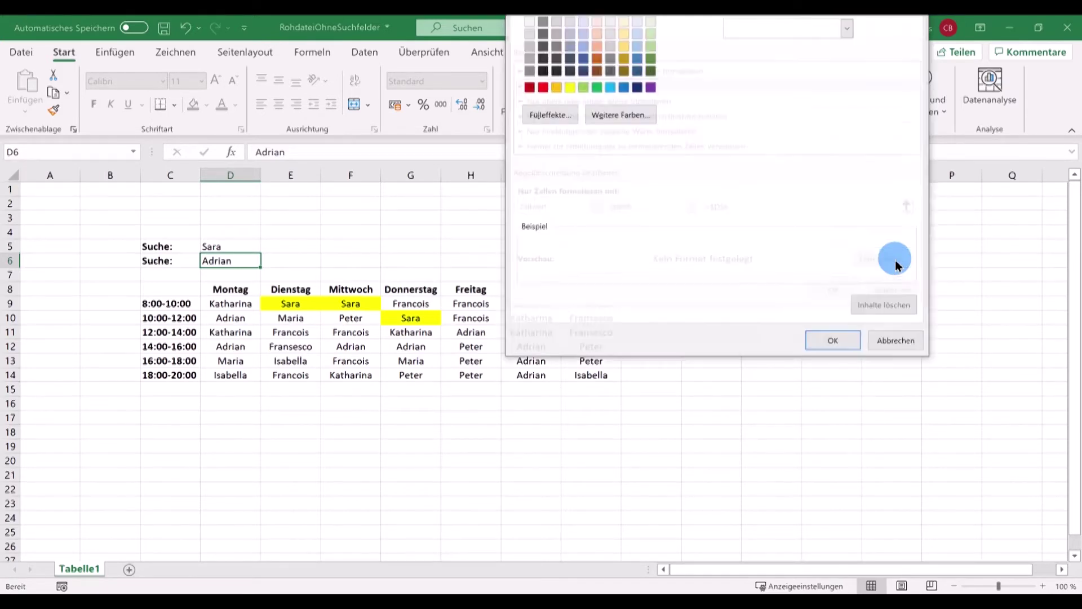
click(534, 204)
click(475, 244)
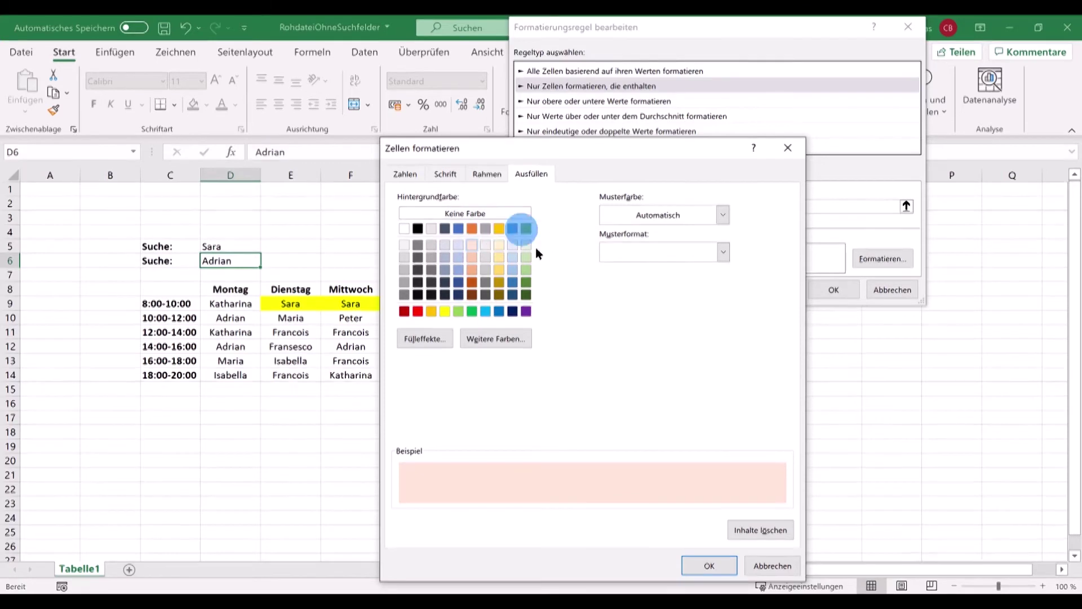
click(717, 567)
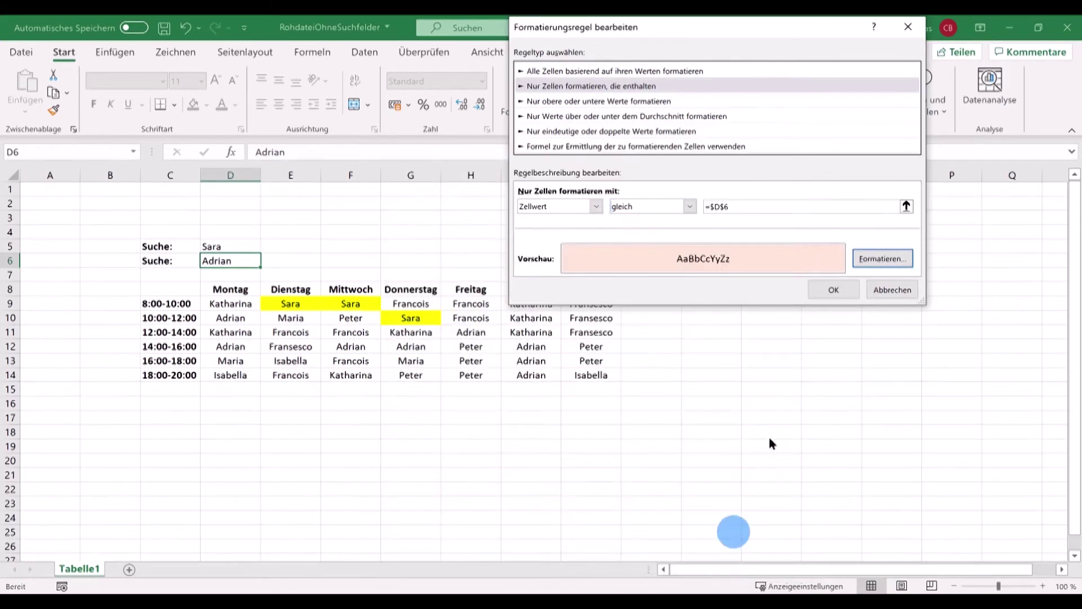
click(850, 294)
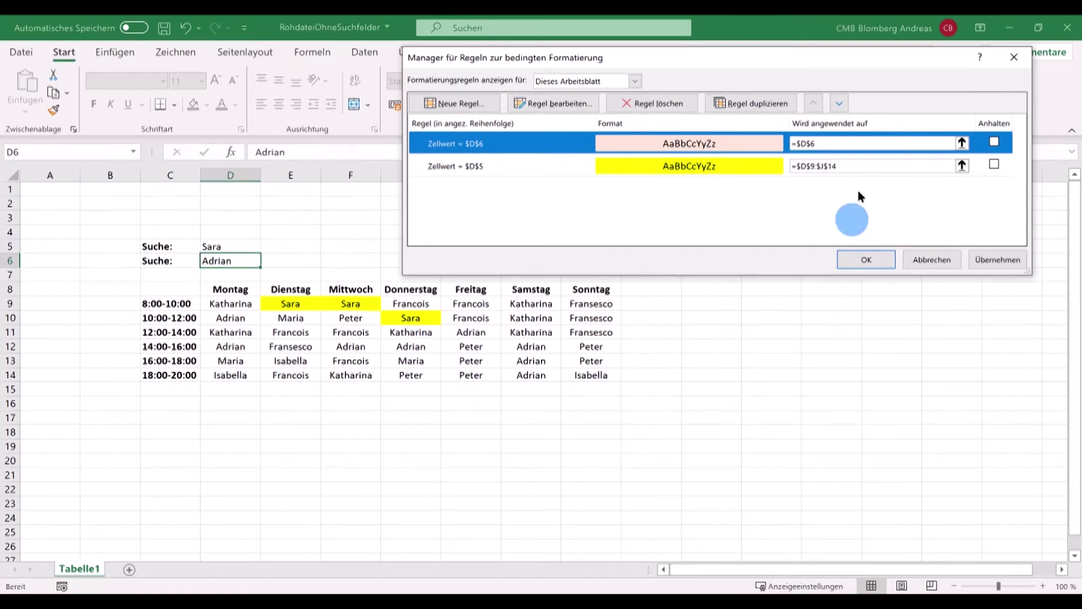
click(836, 144)
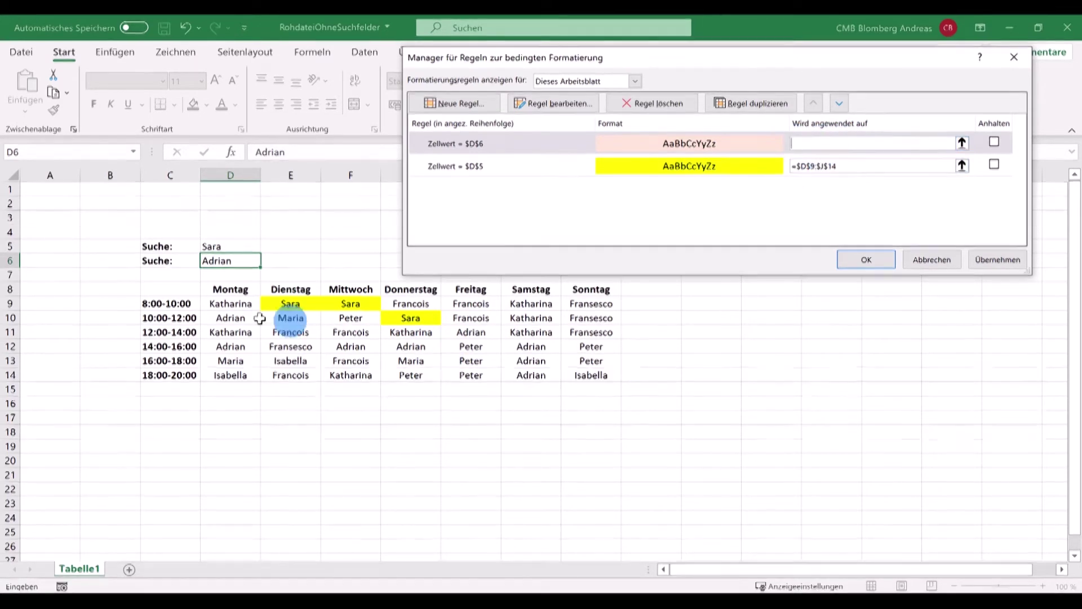
Apply the pink $D$6 rule to $D$9:$J$14 and close the rules manager.
drag(234, 306, 595, 375)
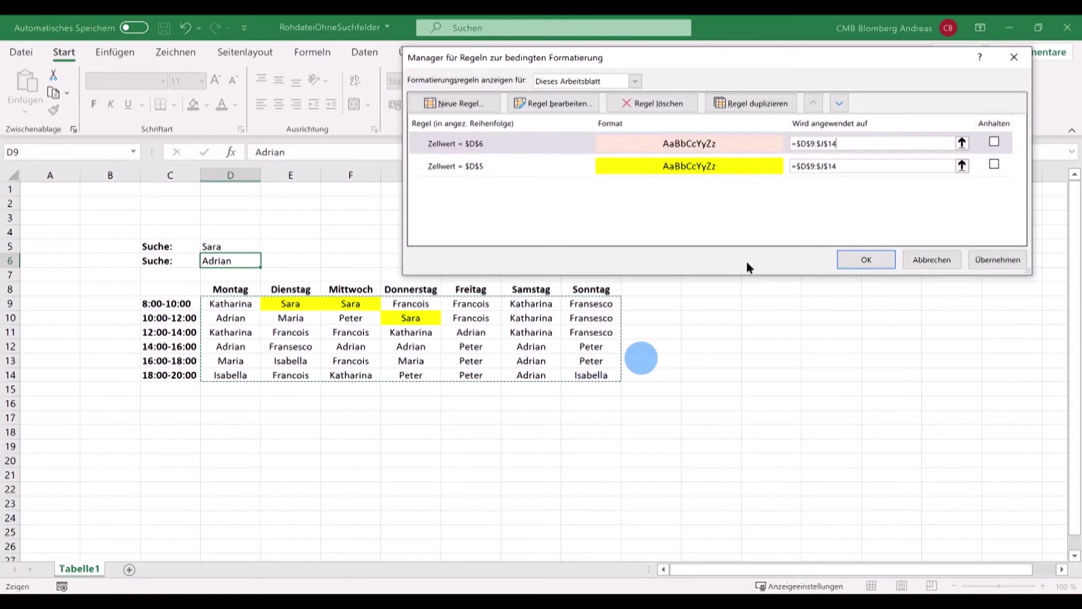
click(999, 260)
click(863, 260)
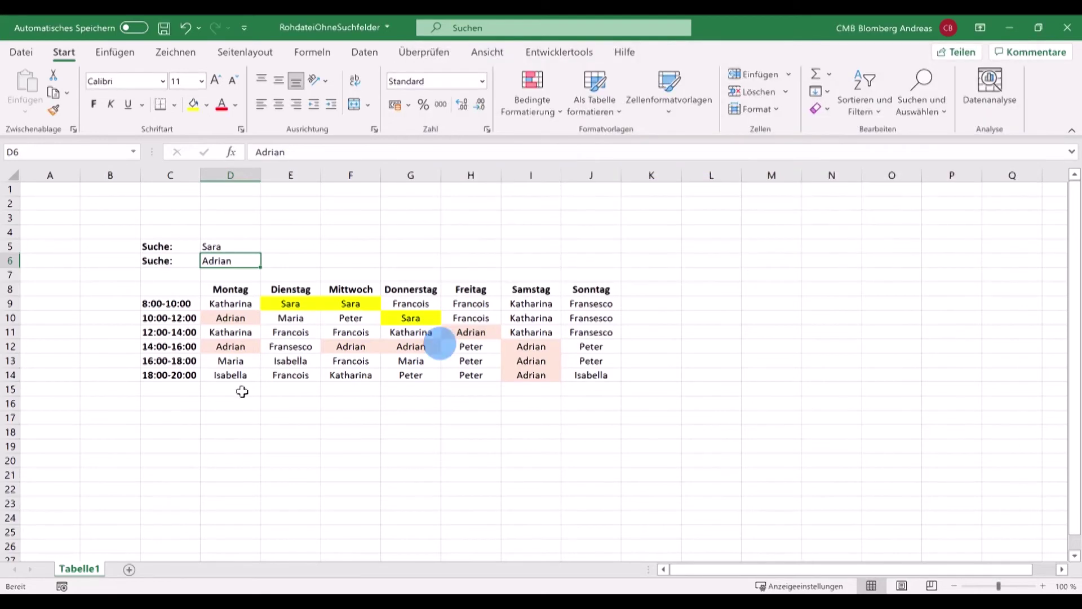
Change the search names to Peter in D5 and Sara in D6.
click(218, 244)
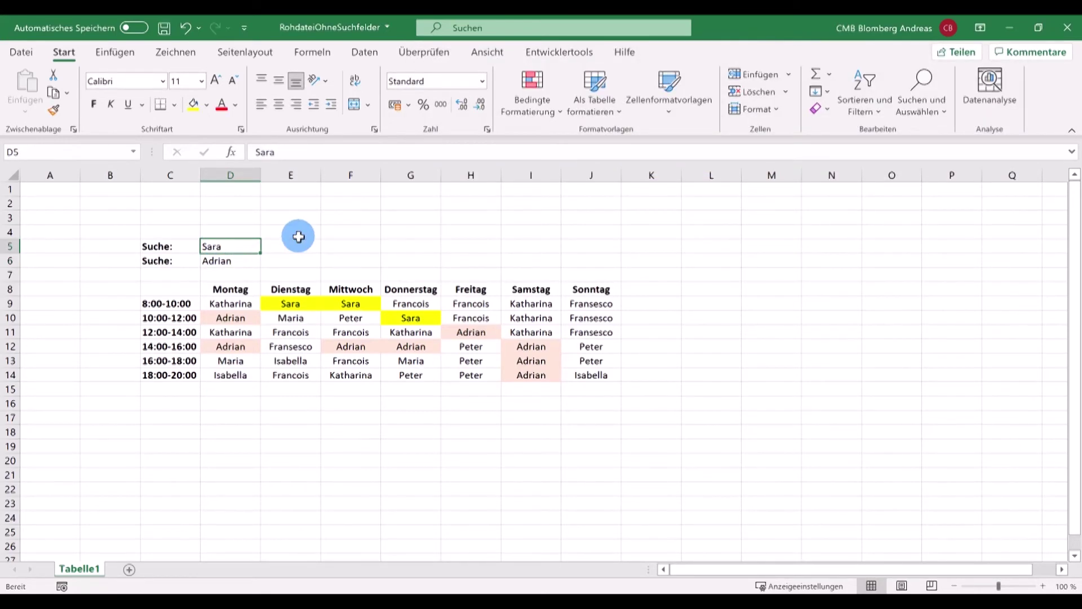
text(Pete)
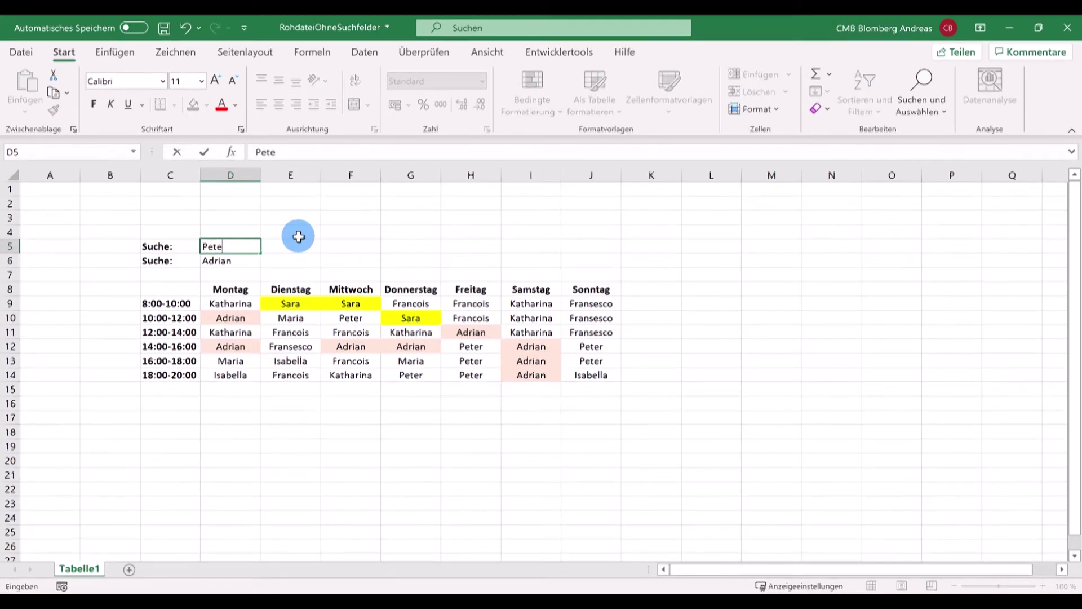
text(r)
key(Return)
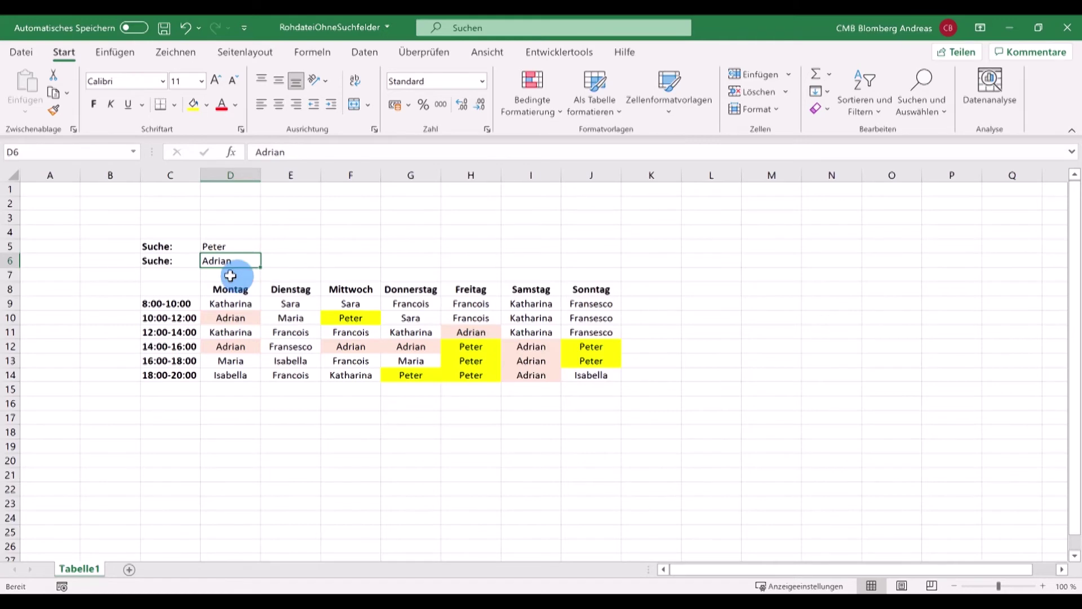
double_click(248, 261)
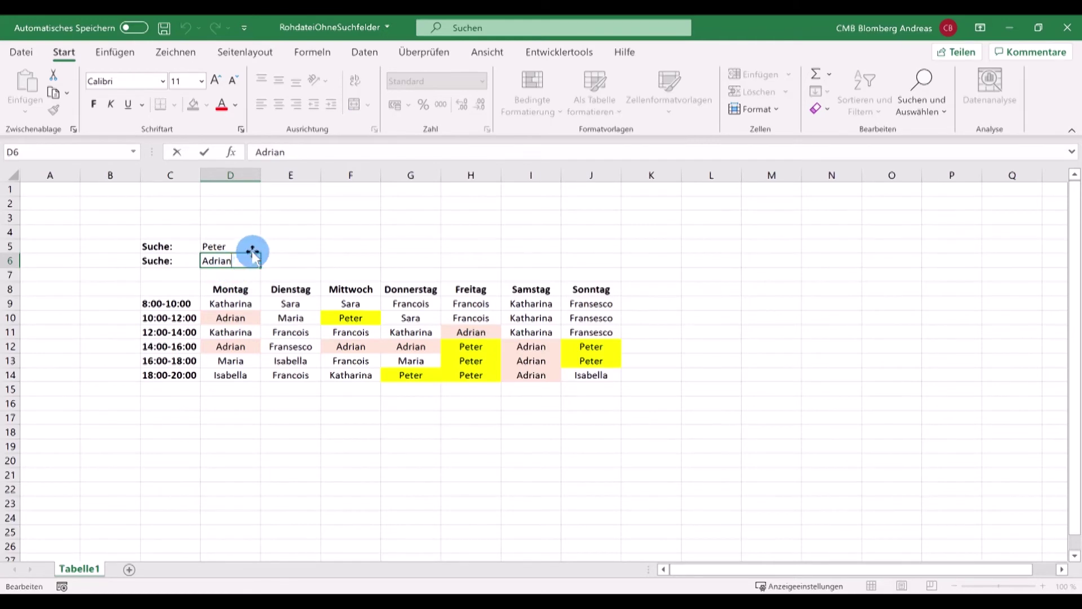
key(BackSpace)
key(BackSpace)
key(Return)
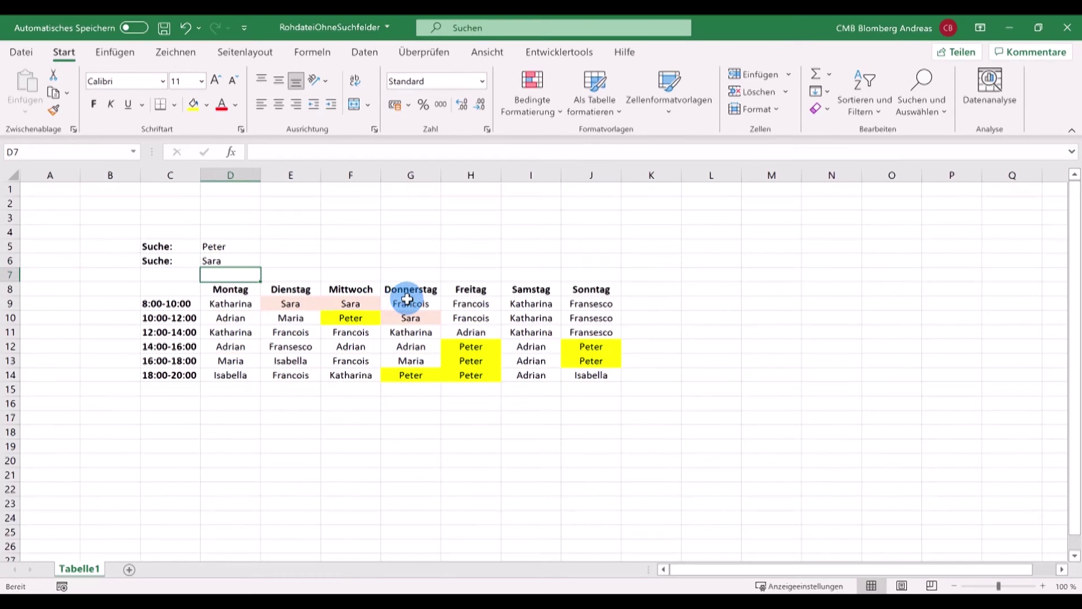
click(527, 112)
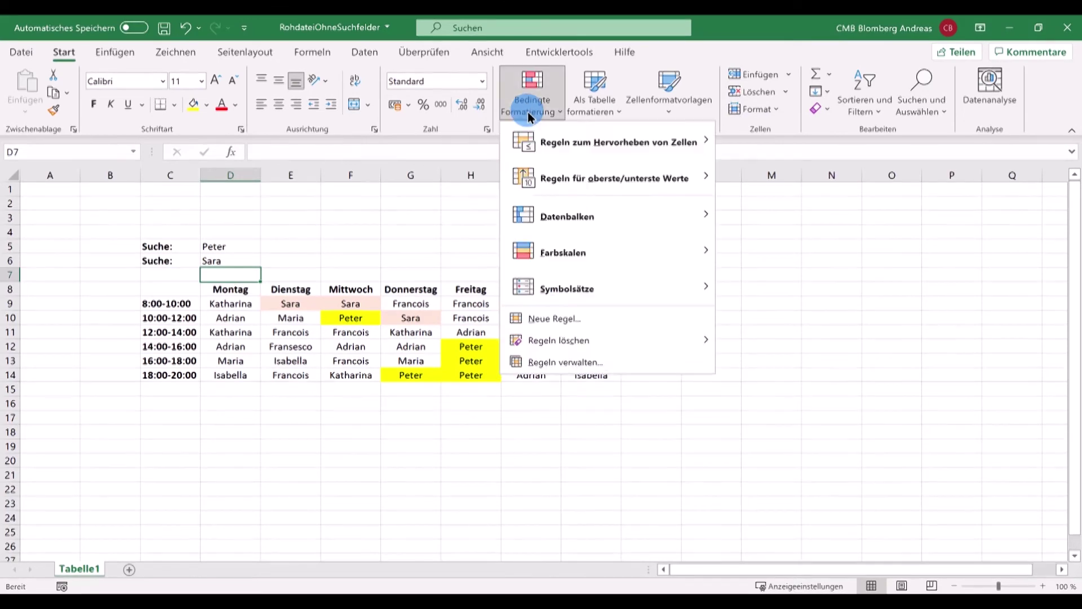
click(599, 363)
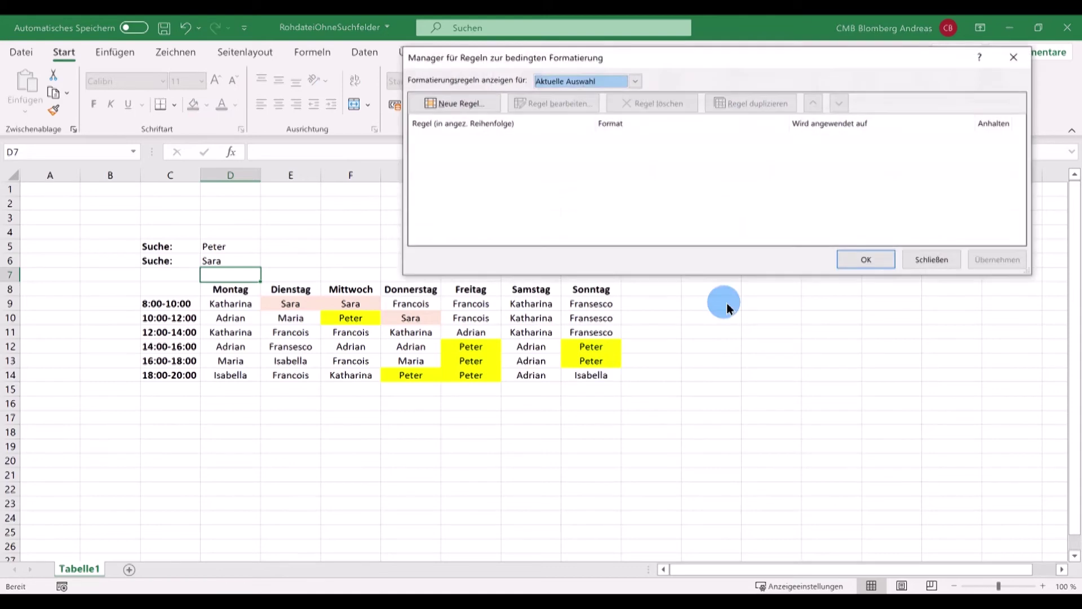
click(562, 82)
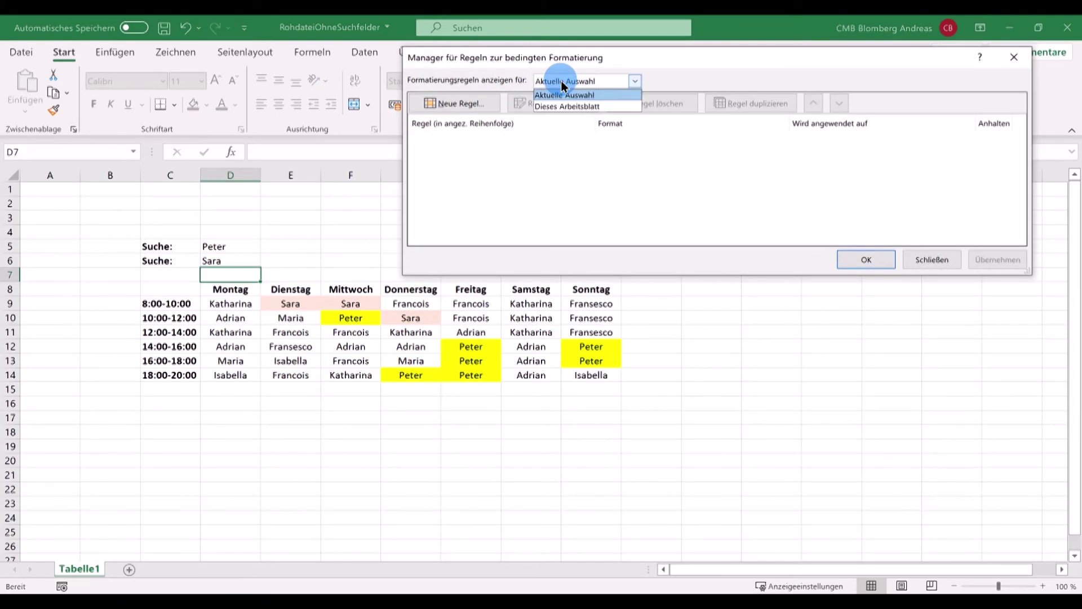
click(563, 104)
click(795, 144)
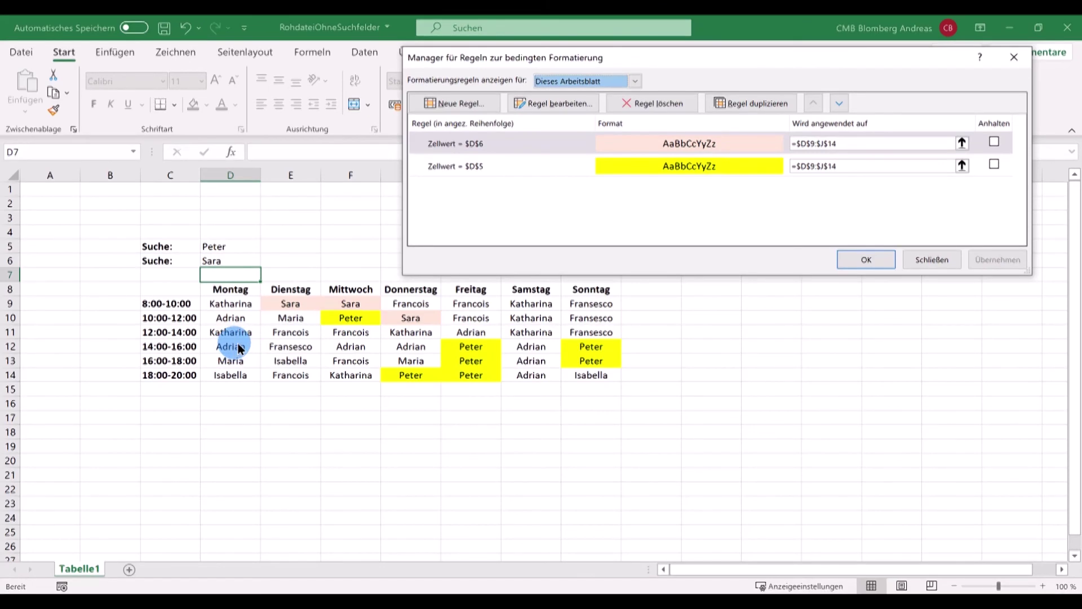
click(936, 258)
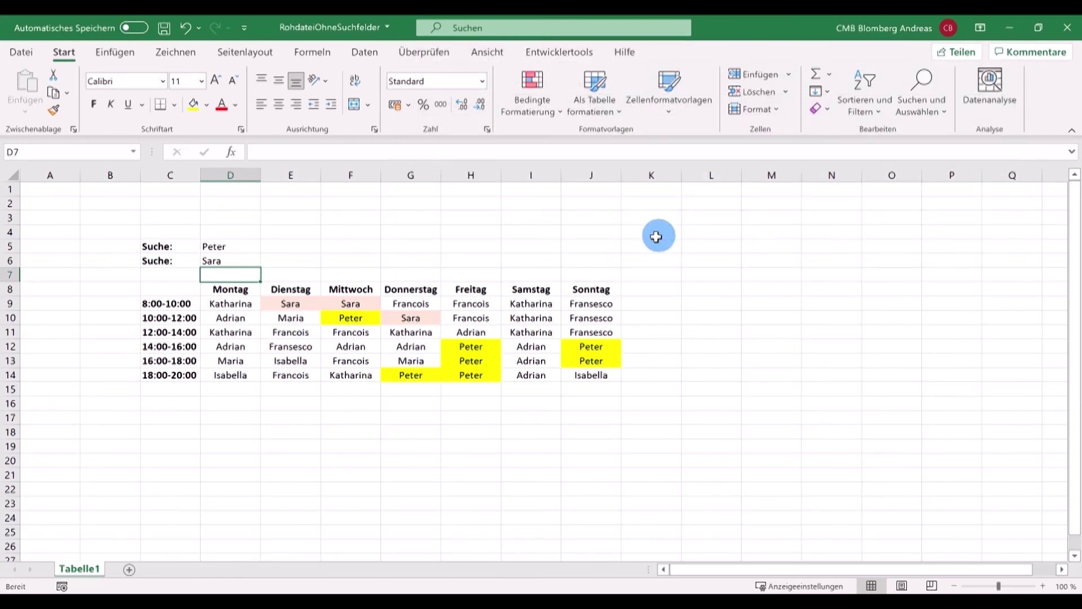